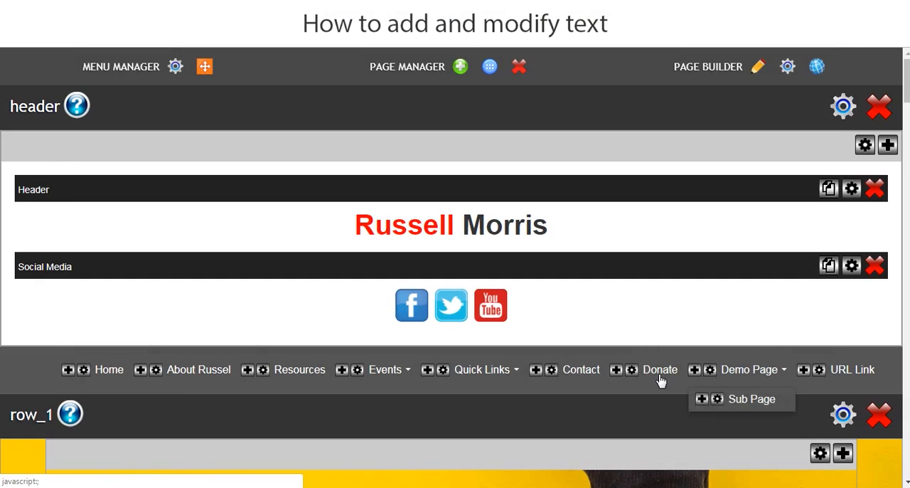
Open the Demo Page for editing and add a custom layout with two equal columns named Text Demo.
left_click(742, 371)
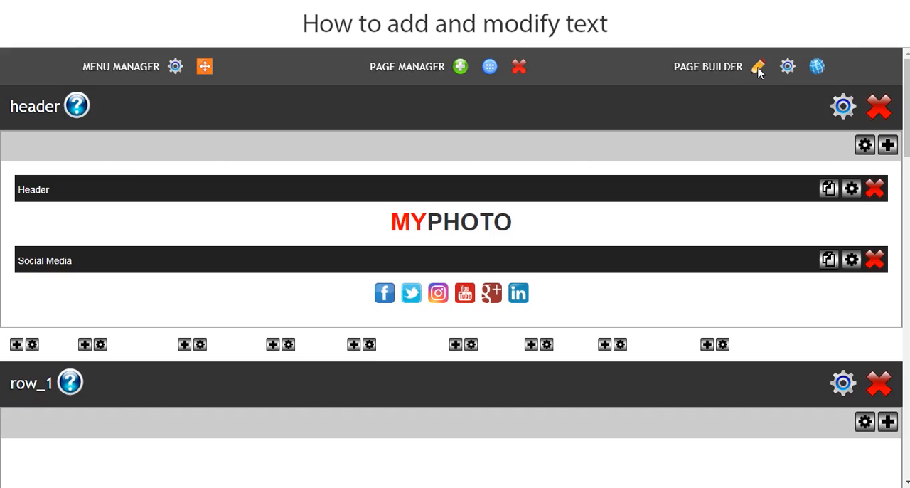
left_click(758, 67)
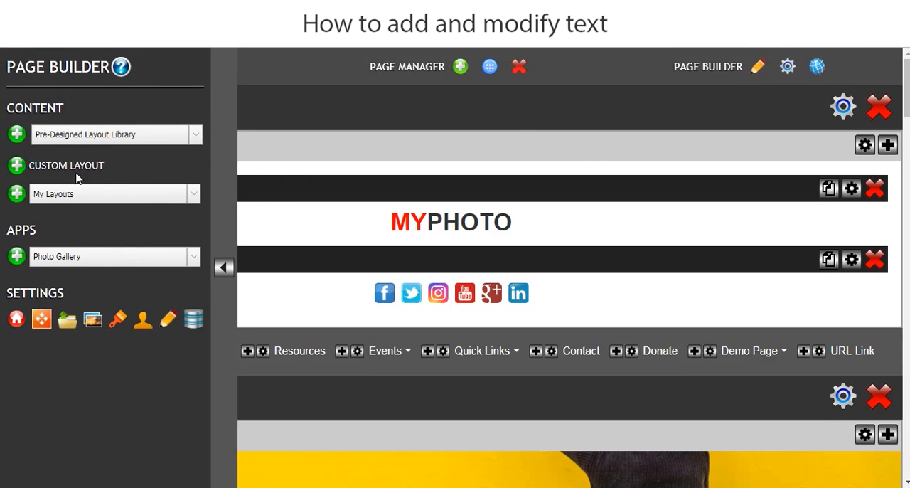
left_click(16, 165)
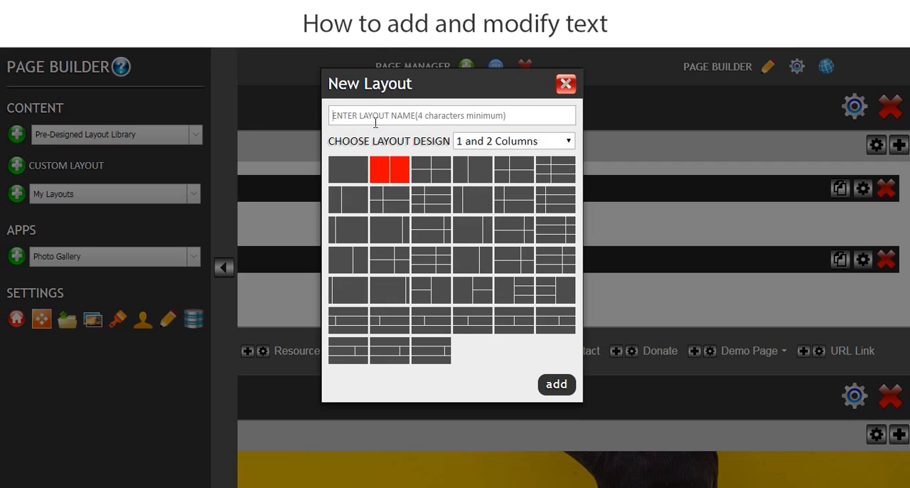
left_click(376, 122)
type("Text Demo")
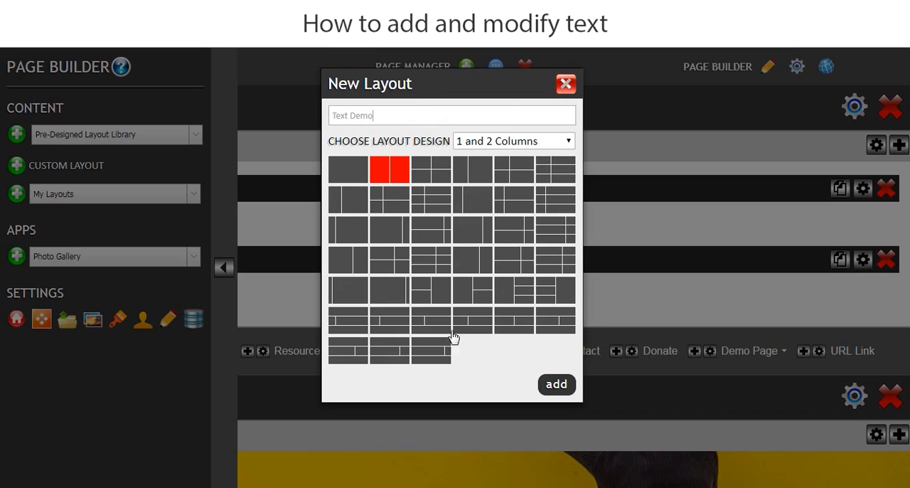
left_click(555, 385)
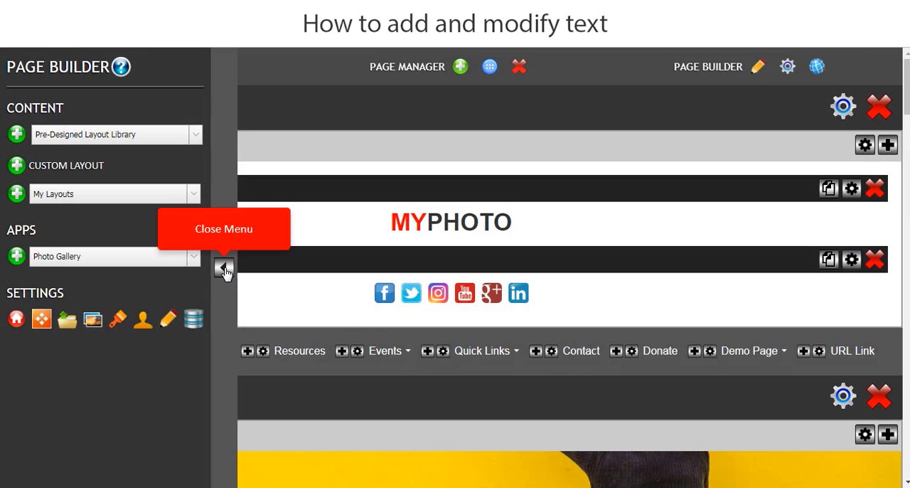
left_click(225, 268)
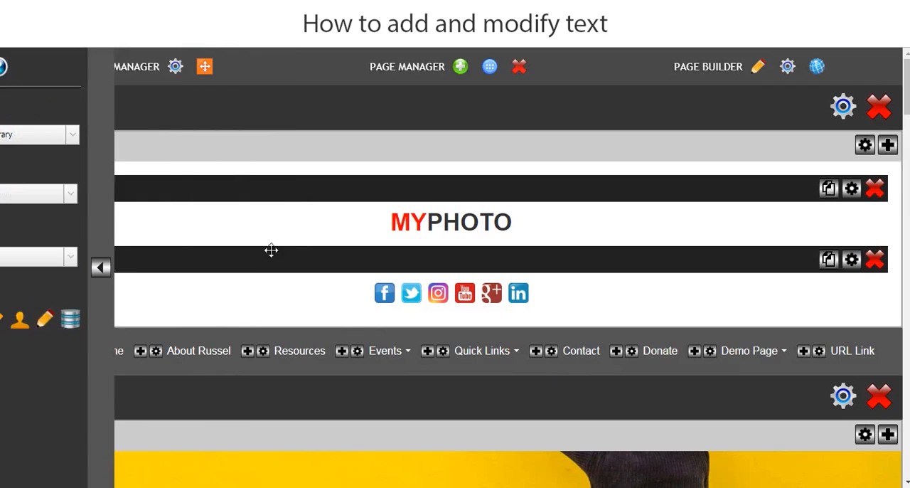
Add a Header content block to the first column of the Text Demo layout.
scroll(796, 193, "down", 1)
scroll(451, 268, "down", 20)
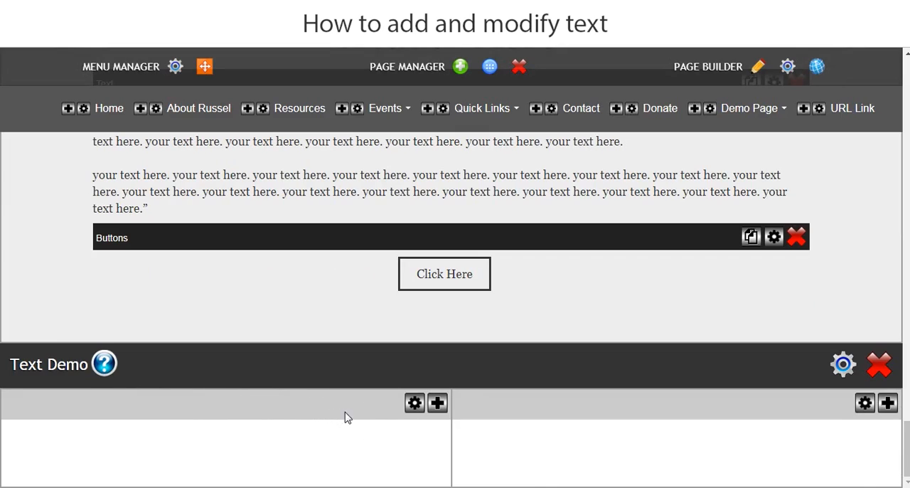
left_click(437, 403)
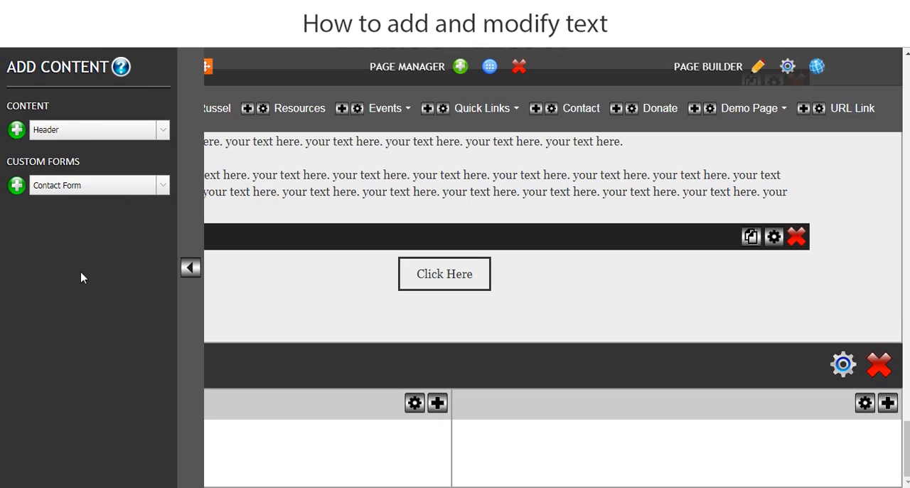
left_click(69, 133)
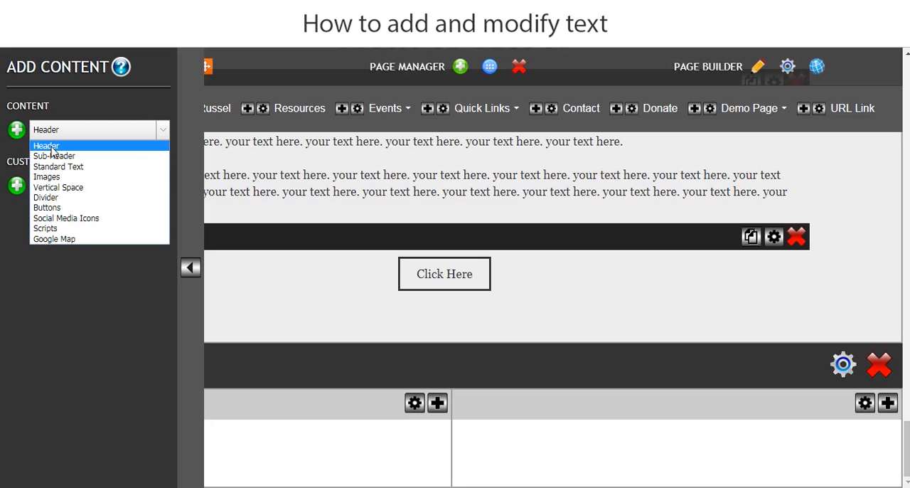
left_click(50, 148)
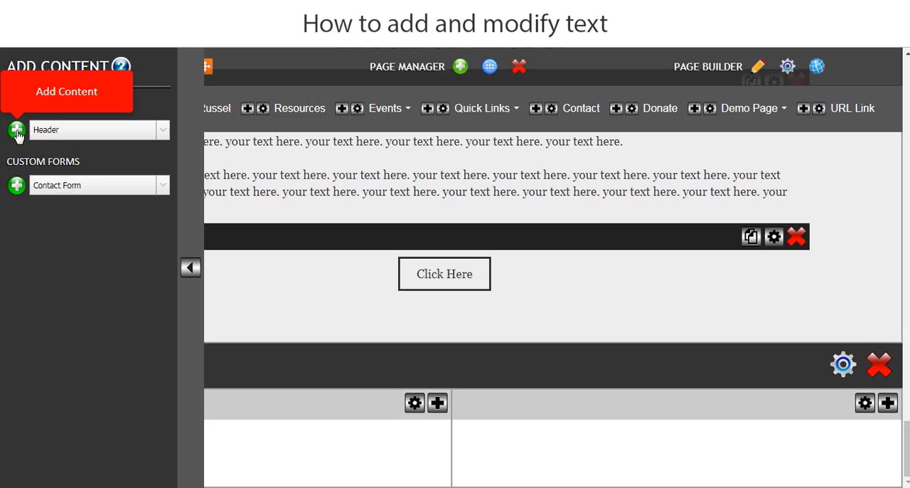
left_click(17, 130)
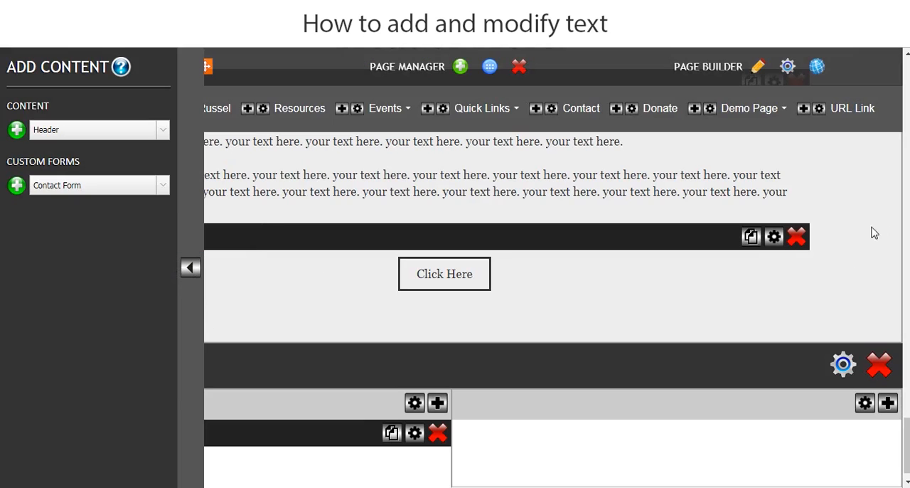
left_click(190, 269)
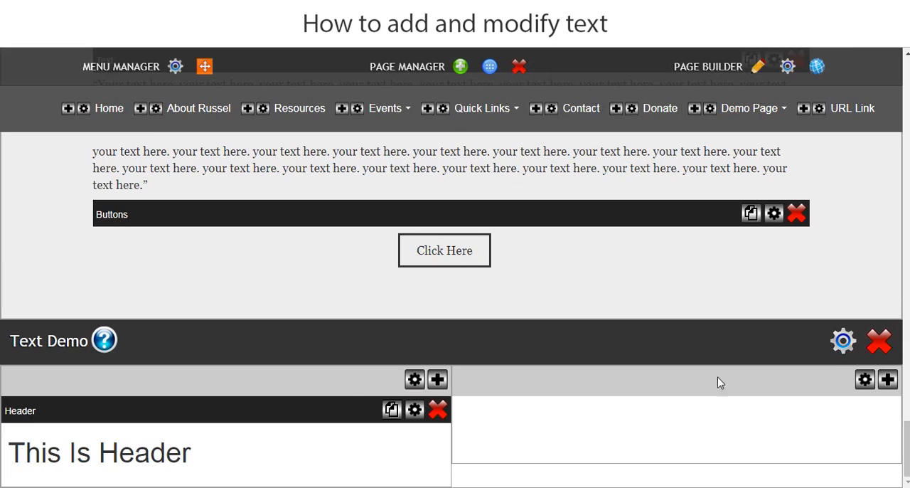
Set the Text Demo layout's width to 80% and save its settings.
left_click(843, 341)
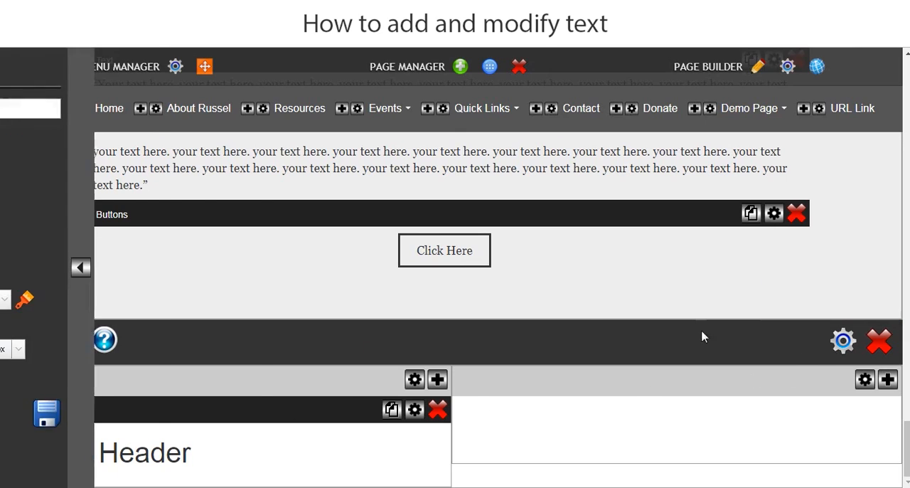
left_click_drag(64, 204, 8, 204)
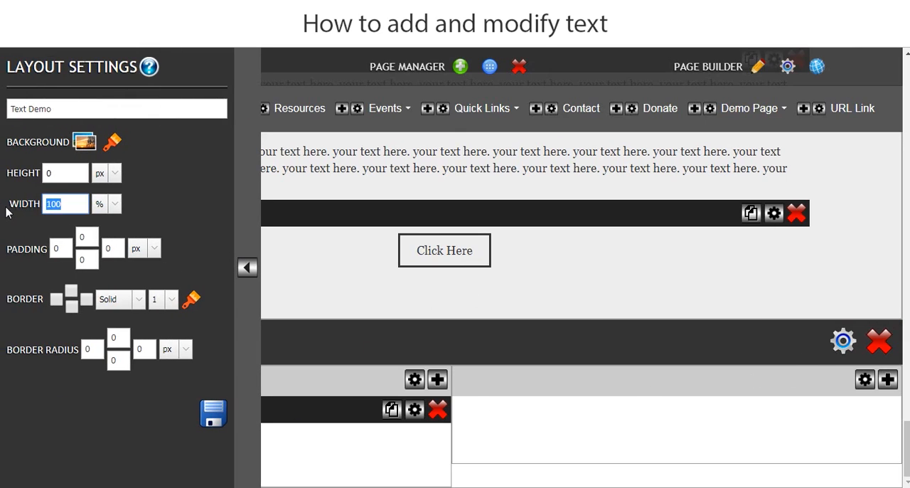
type("80")
left_click(213, 413)
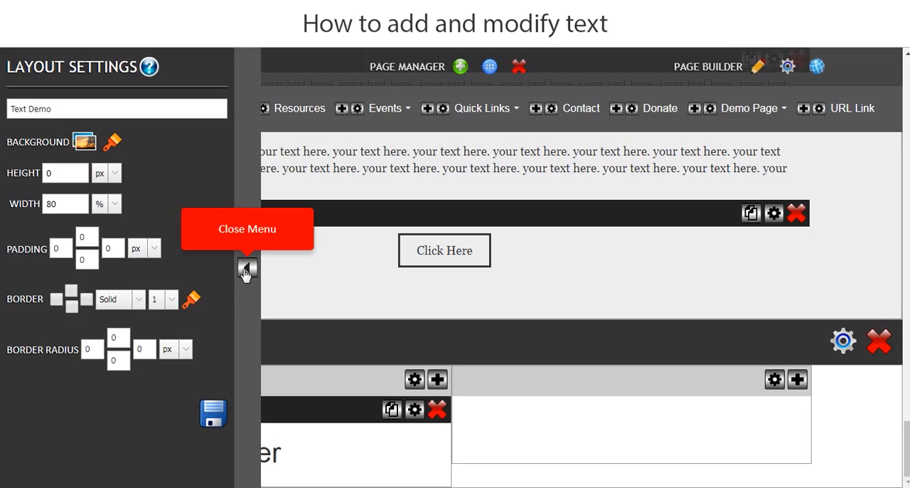
left_click(247, 267)
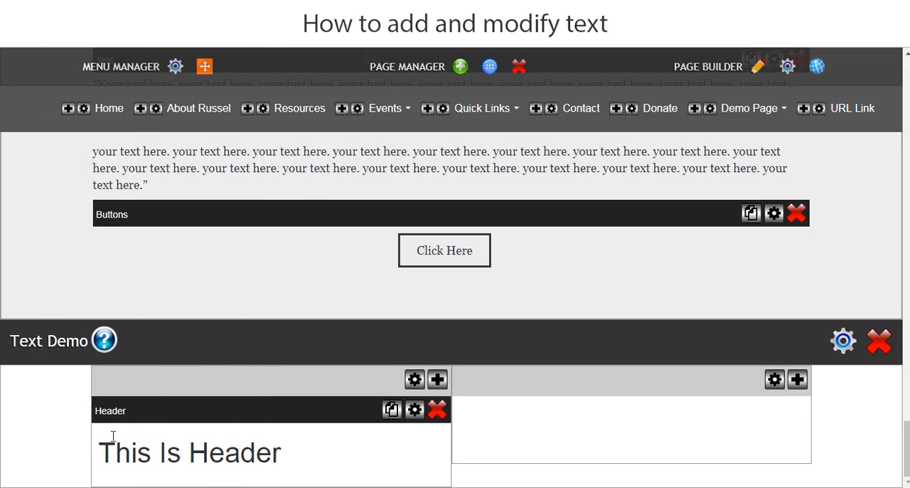
Add a Sub-Header content block to the first column of the Text Demo layout, below the header.
scroll(172, 441, "up", 3)
scroll(317, 326, "down", 3)
left_click(437, 380)
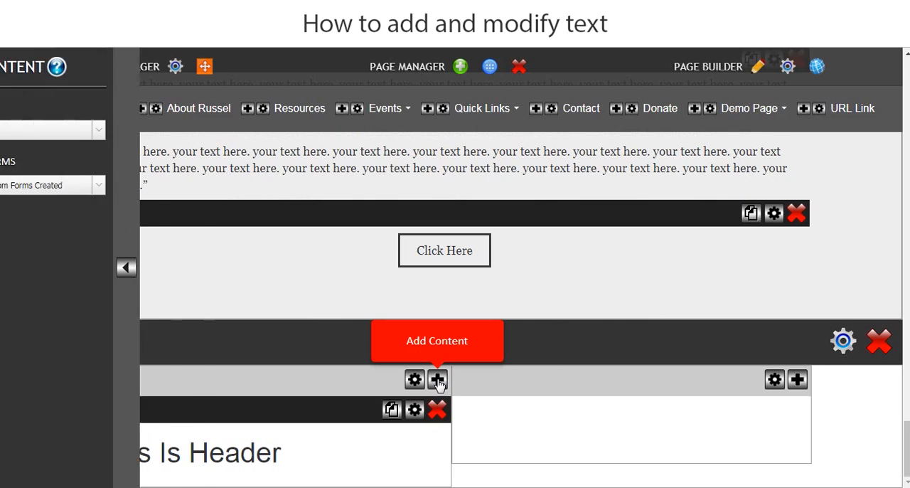
left_click(45, 136)
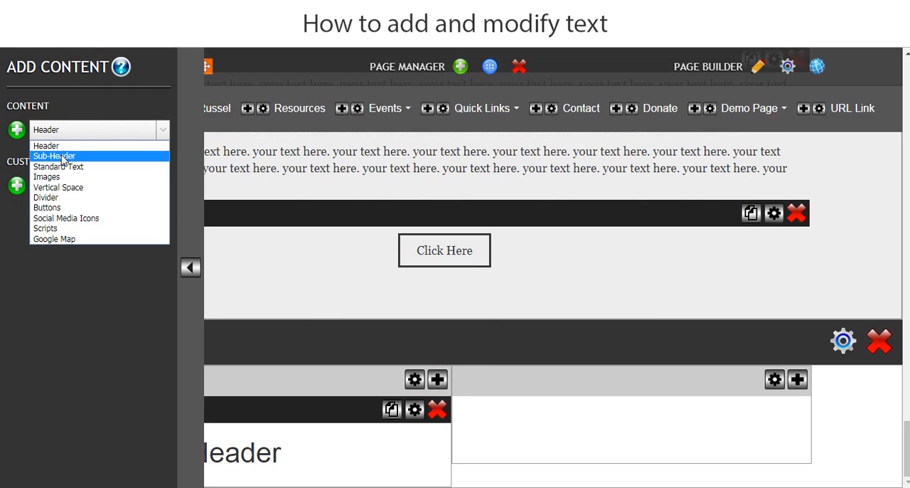
left_click(63, 156)
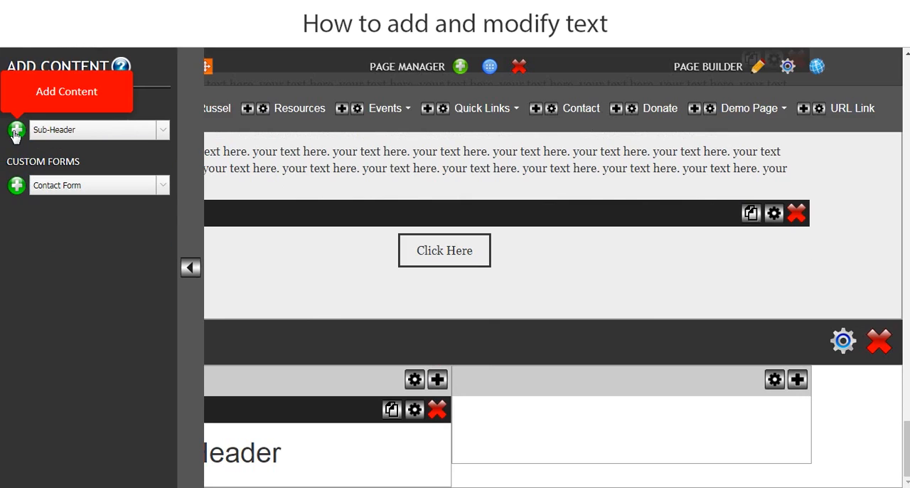
left_click(16, 131)
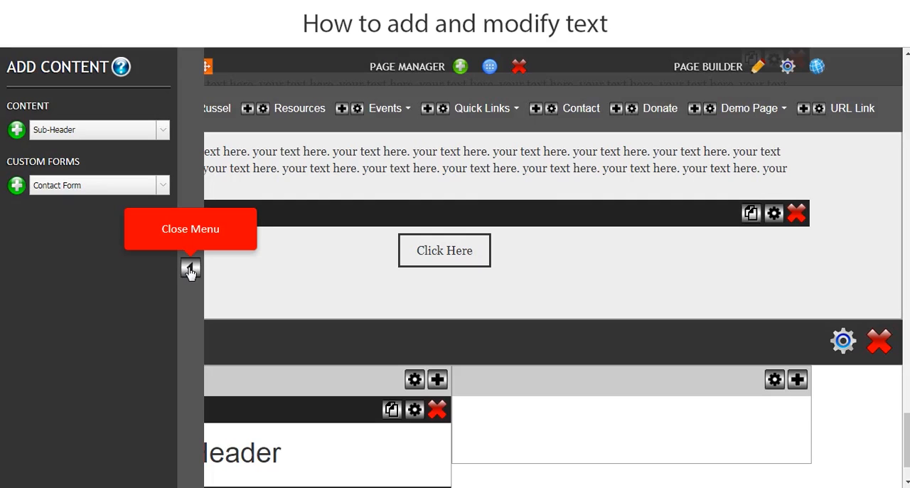
left_click(190, 267)
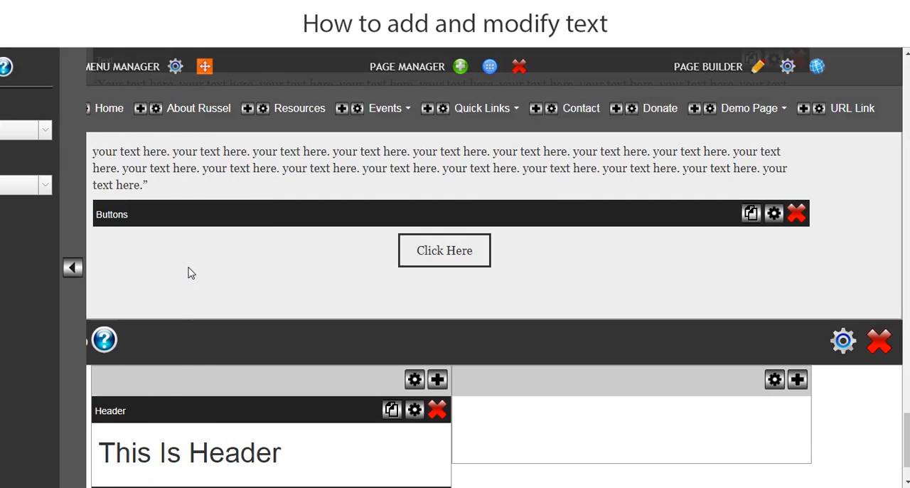
Add a Standard Text content block to the first column of the Text Demo layout, below the sub-header.
scroll(157, 269, "down", 1)
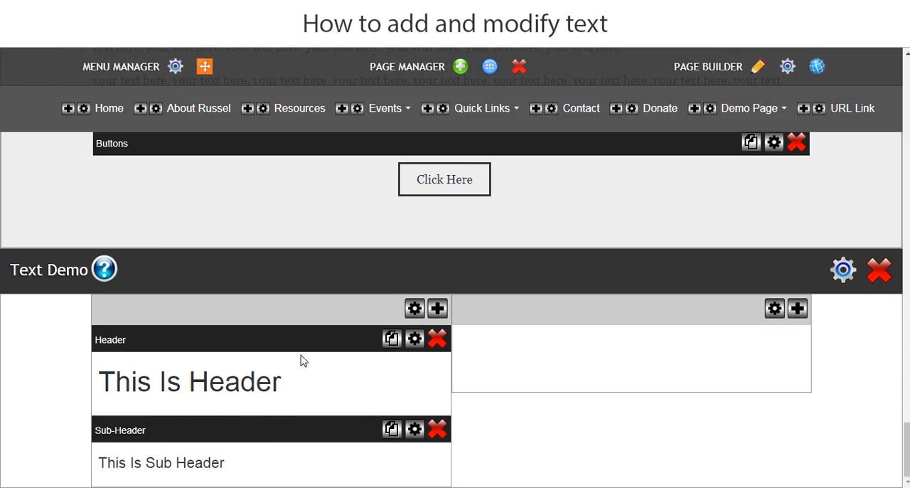
left_click(437, 309)
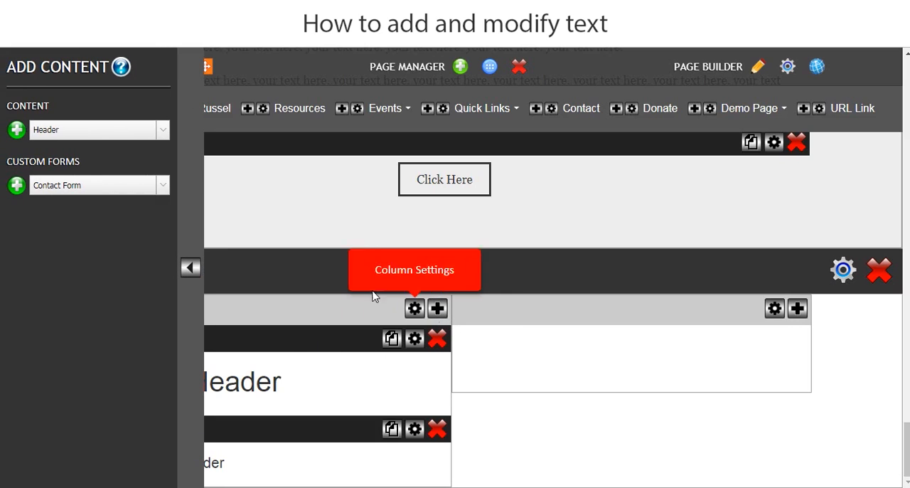
left_click(60, 132)
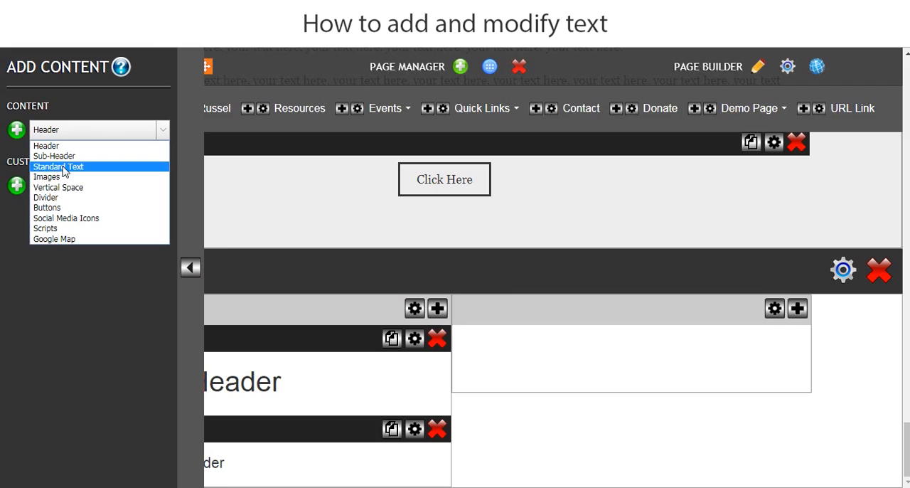
left_click(71, 171)
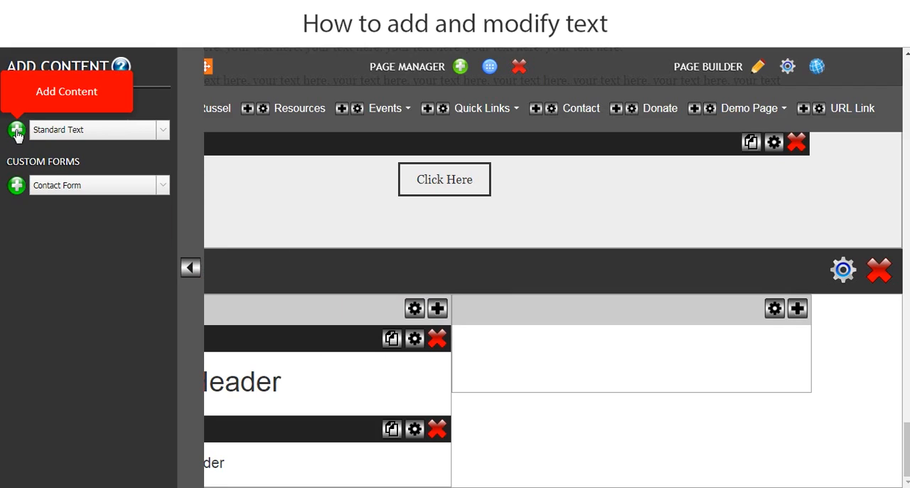
left_click(17, 132)
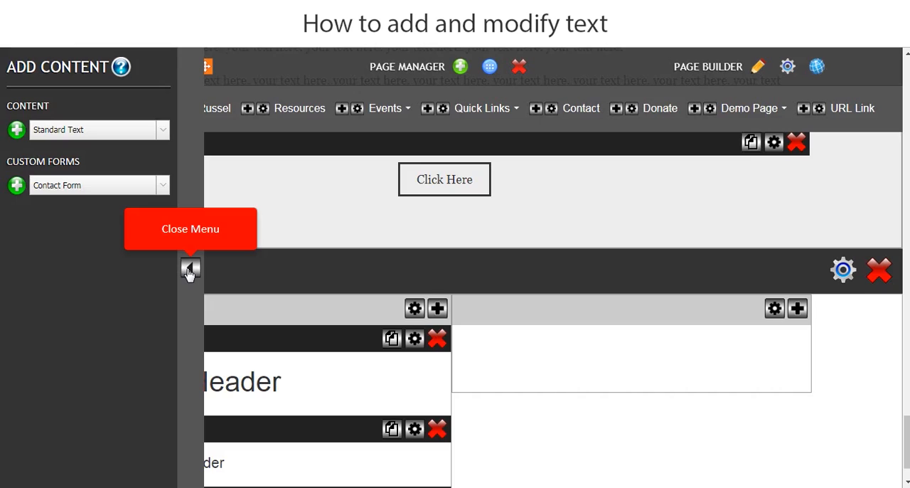
left_click(188, 270)
scroll(332, 299, "down", 2)
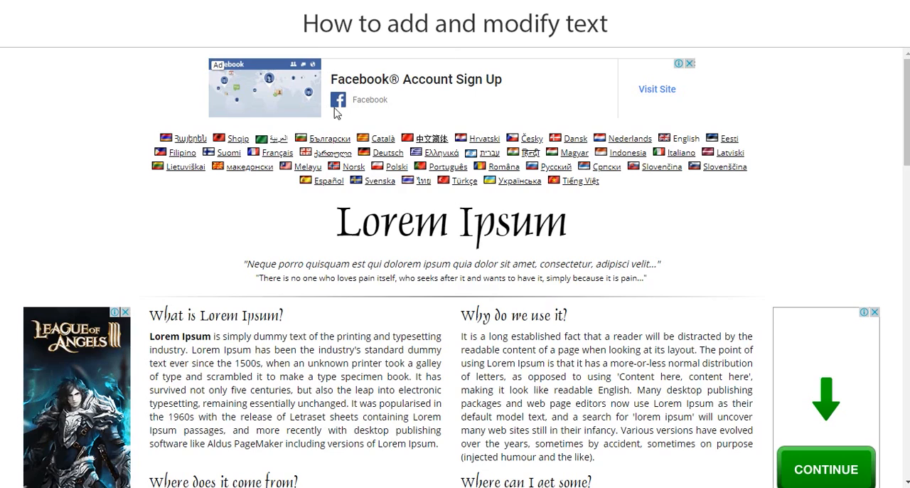
Copy the heading "What is Lorem Ipsum?" from the Lorem Ipsum web page and replace the Text Demo header's text with it.
left_click_drag(286, 317, 152, 317)
key("ctrl+c")
right_click(161, 315)
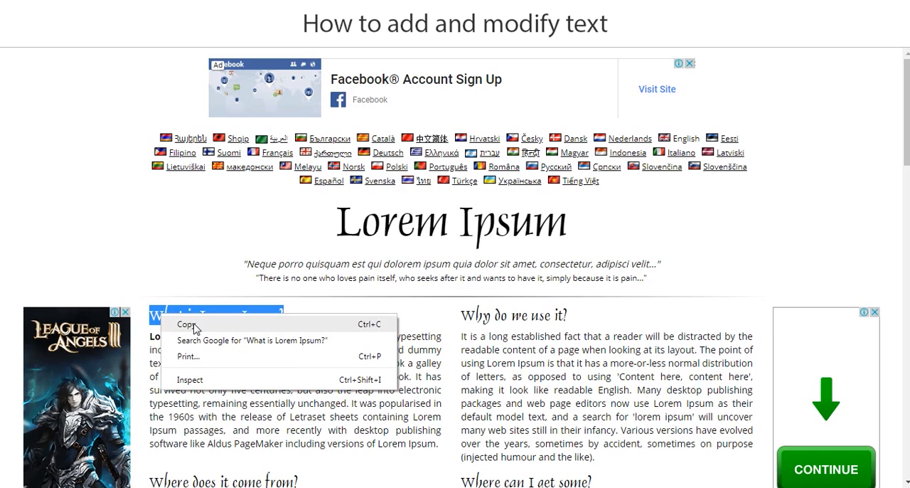
left_click(193, 323)
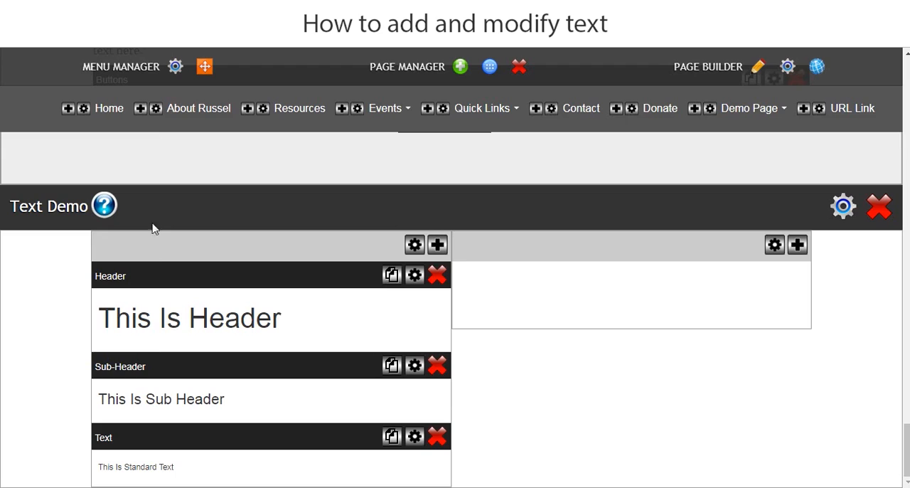
left_click(320, 329)
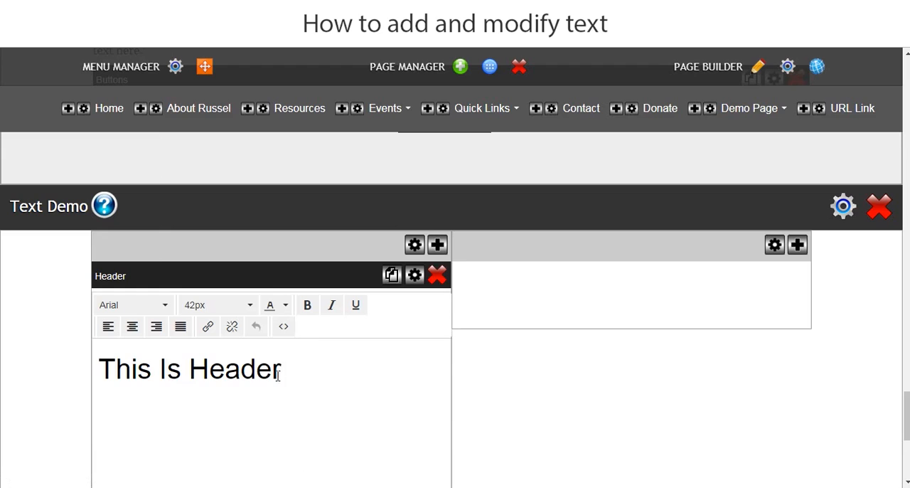
left_click_drag(302, 369, 119, 371)
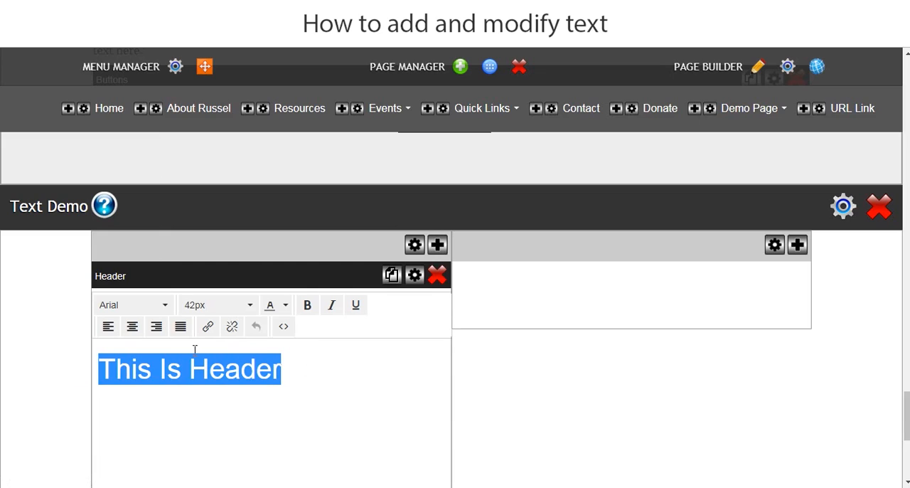
key("ctrl+v")
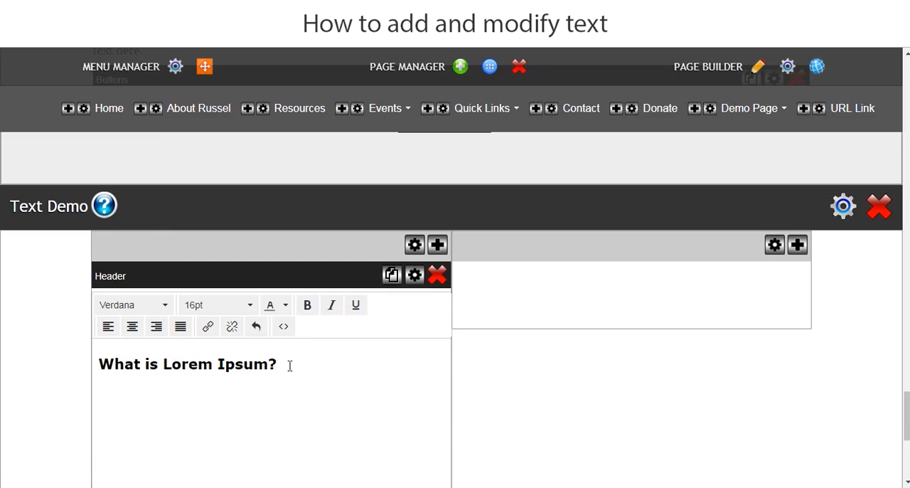
Format the Text Demo header's text as Arial at 48px and save the change.
left_click_drag(290, 365, 59, 373)
left_click(162, 304)
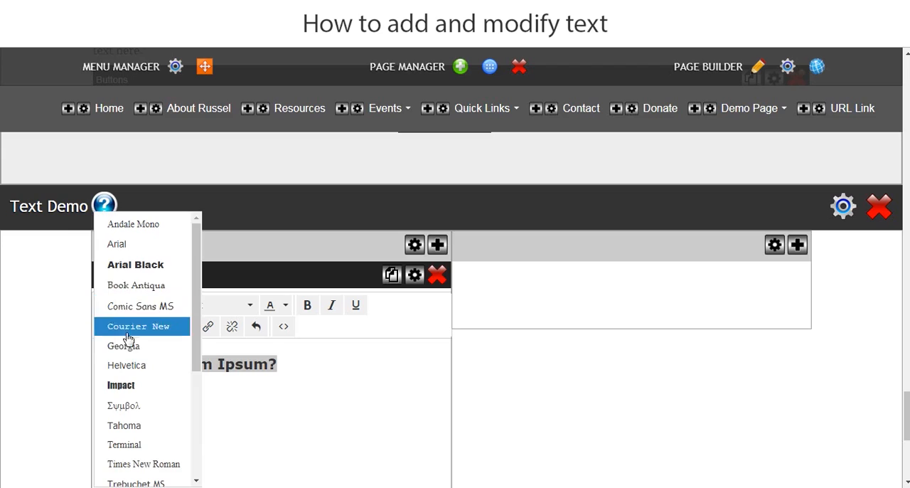
left_click(130, 245)
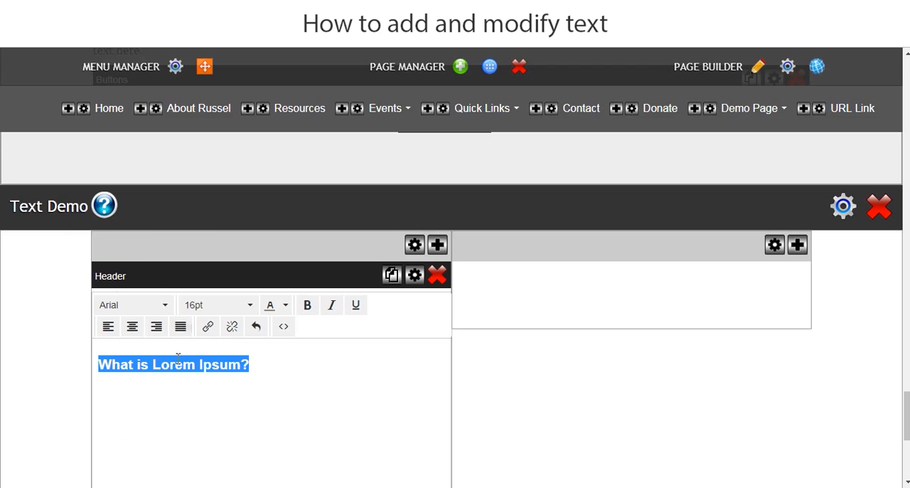
left_click(238, 305)
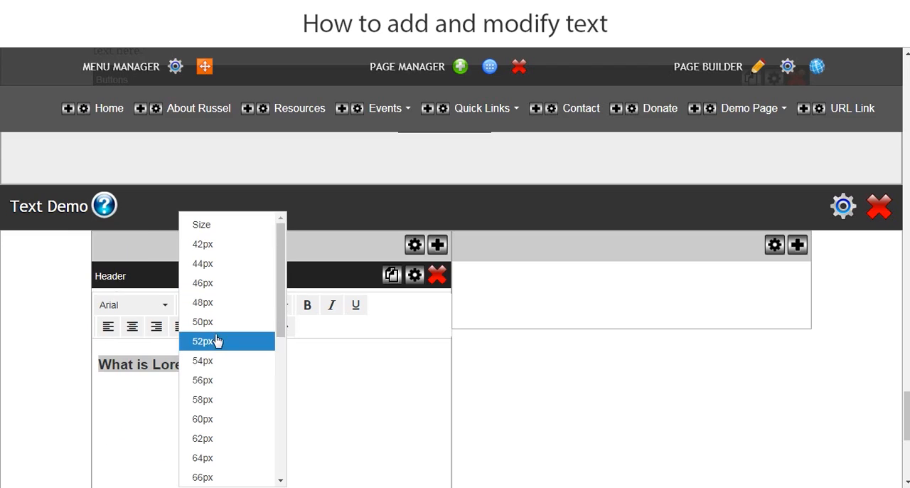
left_click(202, 400)
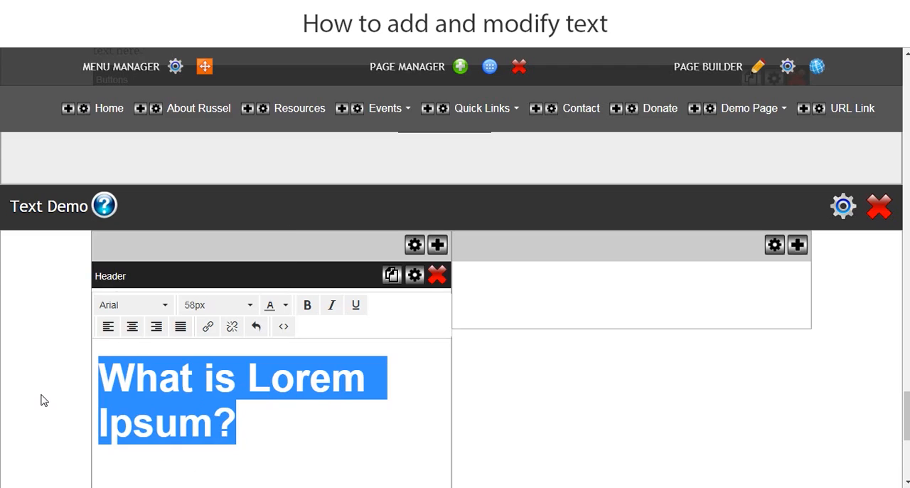
left_click(249, 304)
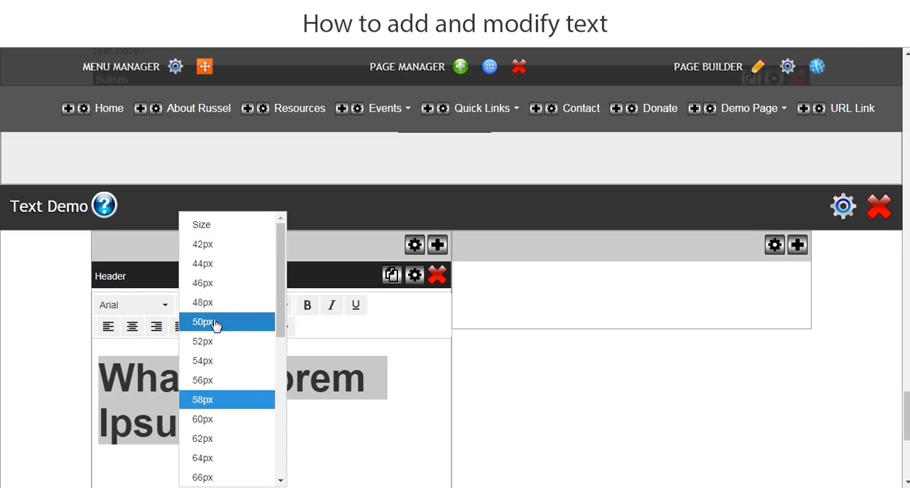
left_click(215, 304)
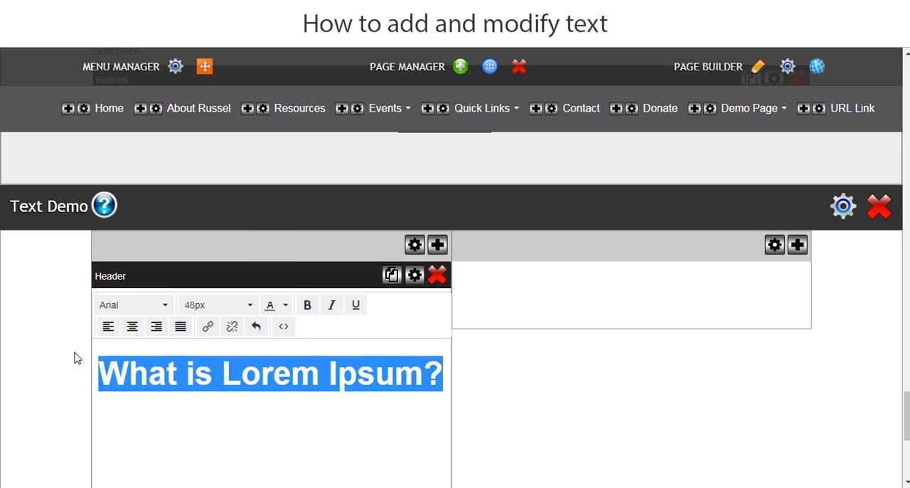
left_click(35, 376)
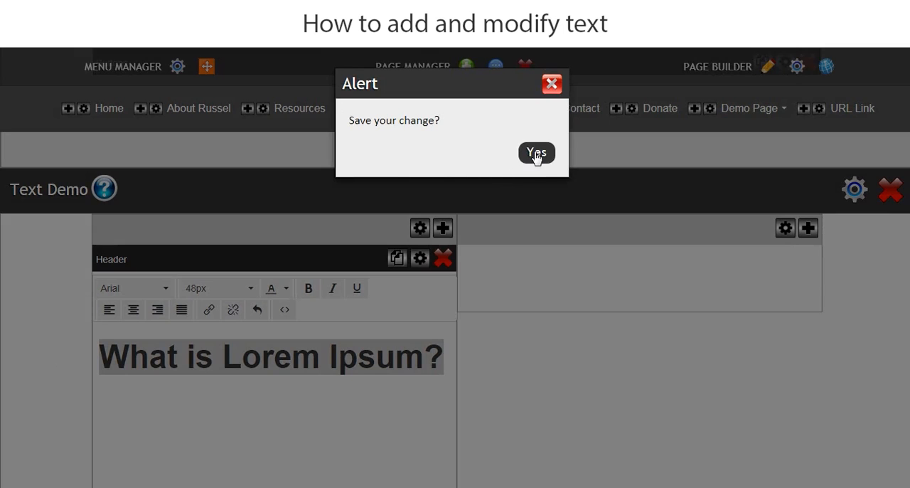
left_click(536, 153)
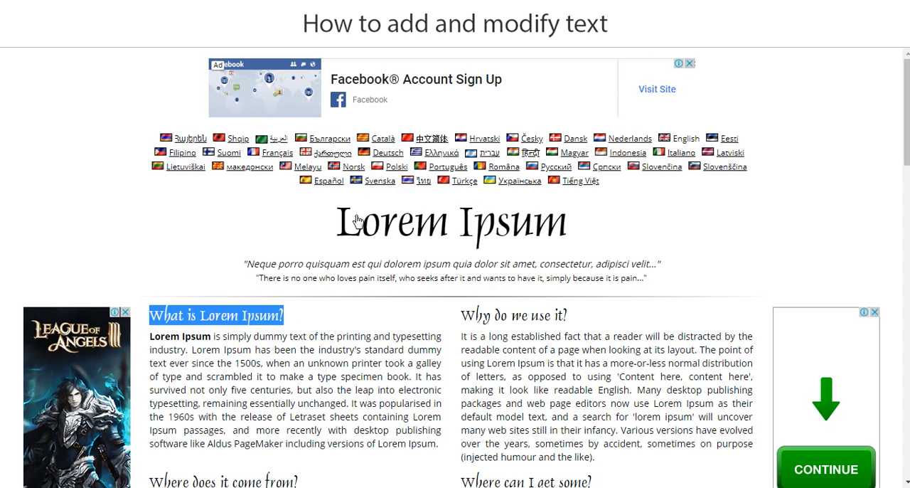
Copy "Lorem Ipsum is simply dummy text" from the Lorem Ipsum web page and replace the Text Demo sub-header's text with it.
left_click(267, 339)
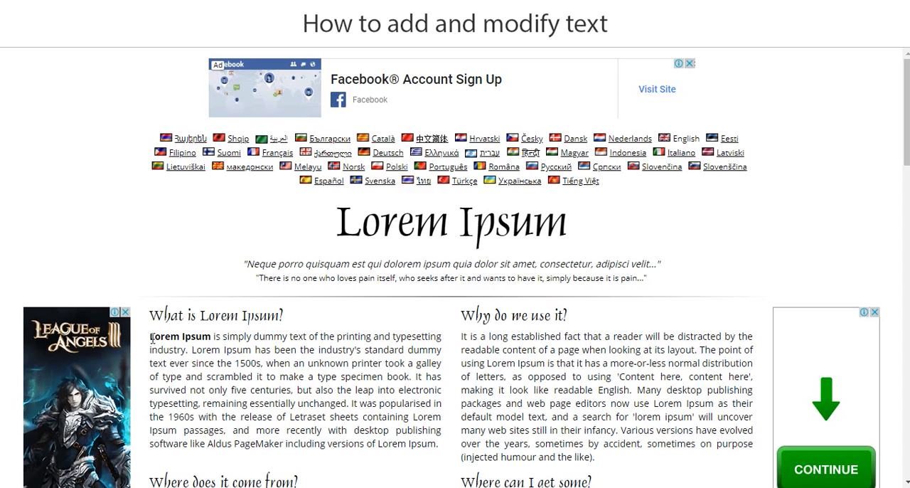
left_click_drag(148, 338, 201, 336)
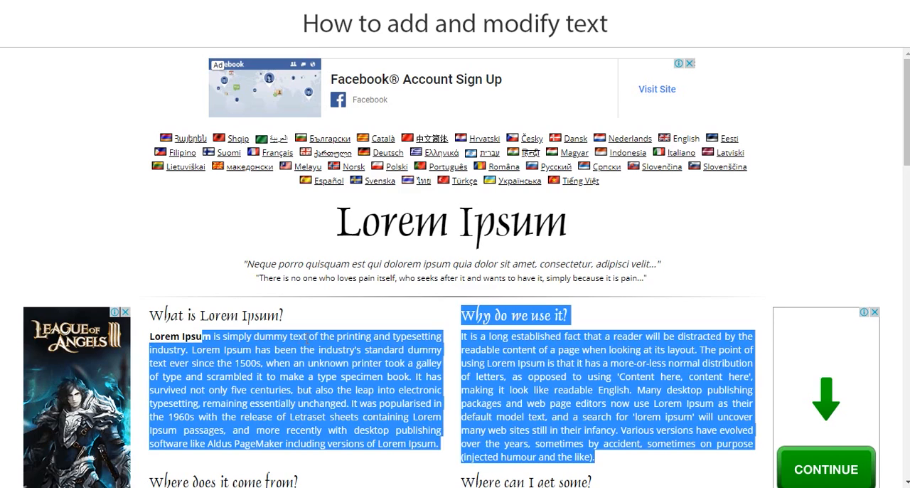
left_click_drag(309, 339, 149, 337)
right_click(165, 333)
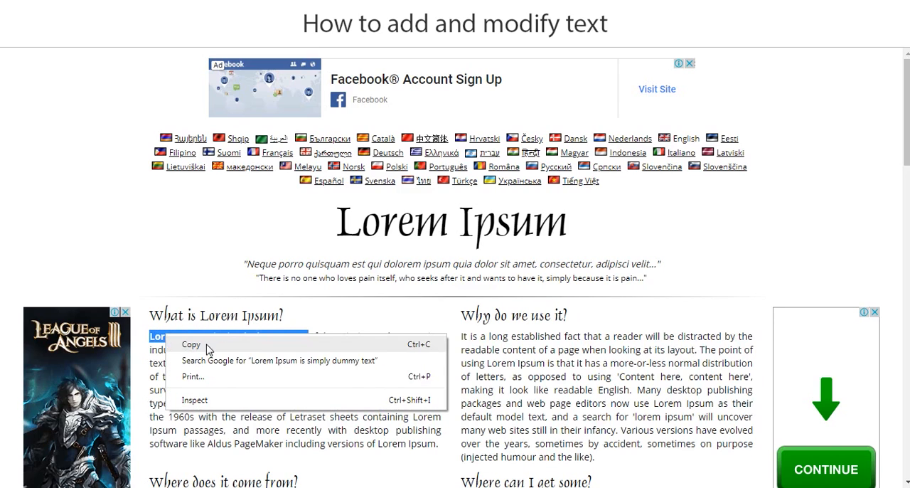
left_click(207, 344)
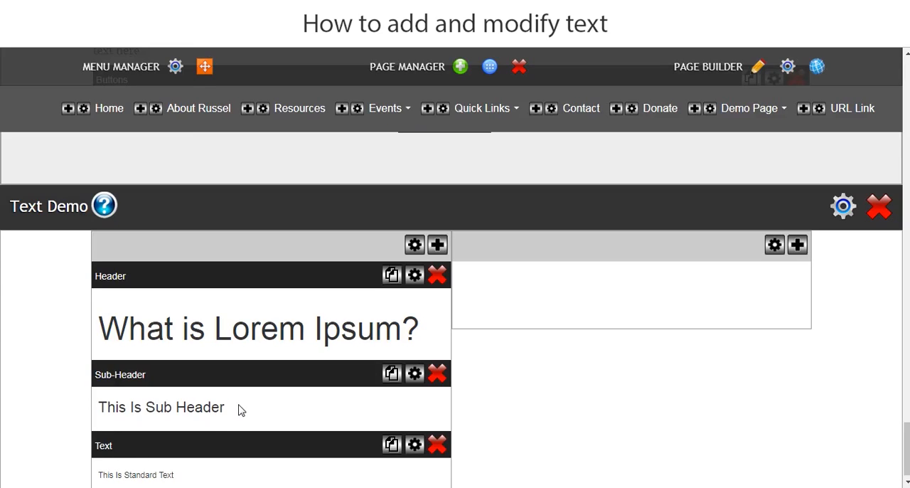
left_click(241, 410)
scroll(6, 369, "down", 3)
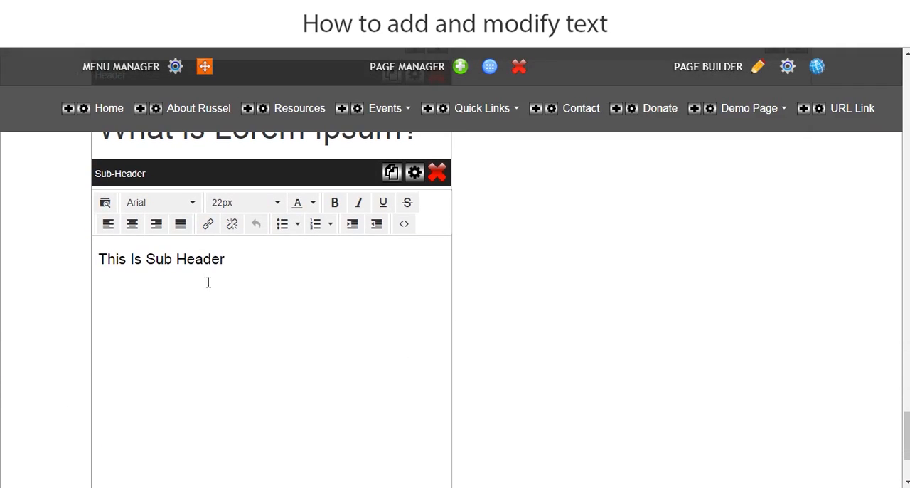
left_click_drag(238, 264, 82, 269)
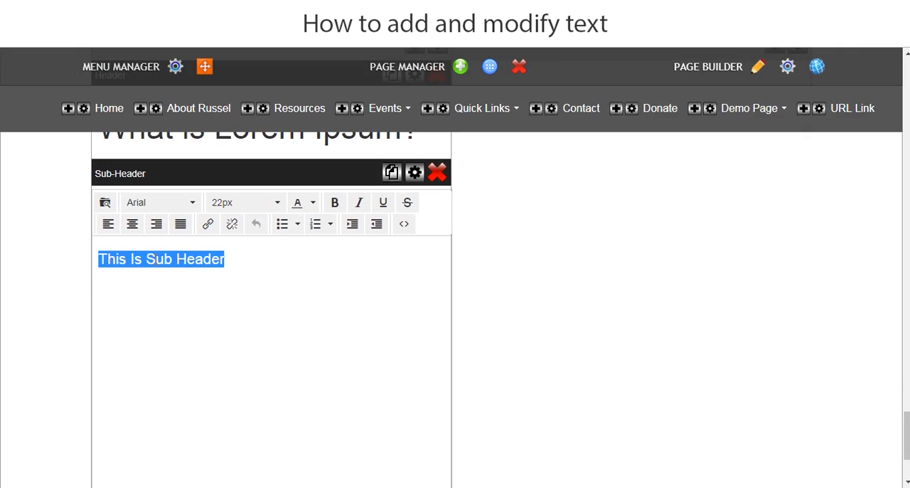
key("ctrl+v")
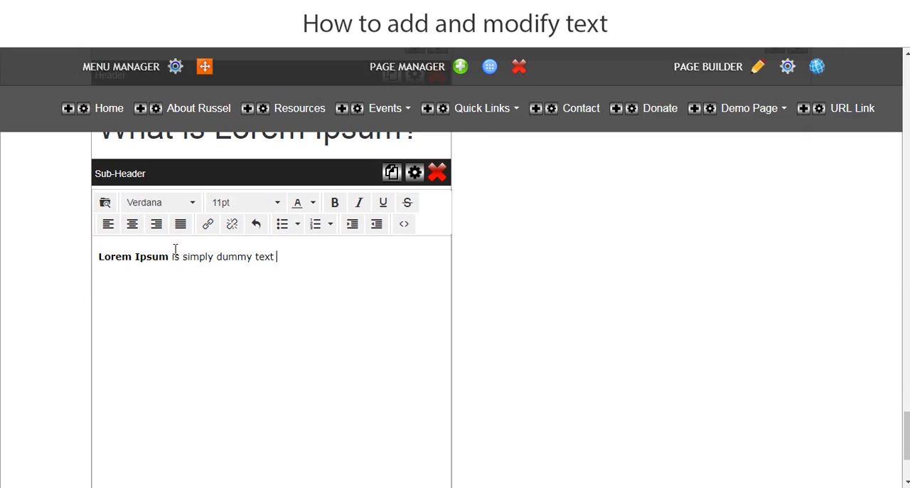
Format the sub-header's text as non-bold Arial at 28px and save the change.
left_click_drag(281, 259, 93, 223)
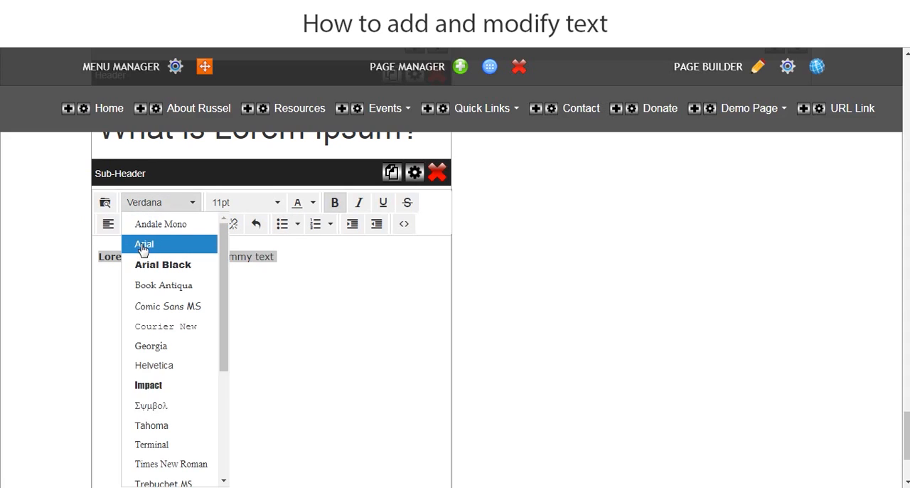
left_click(139, 245)
left_click(332, 209)
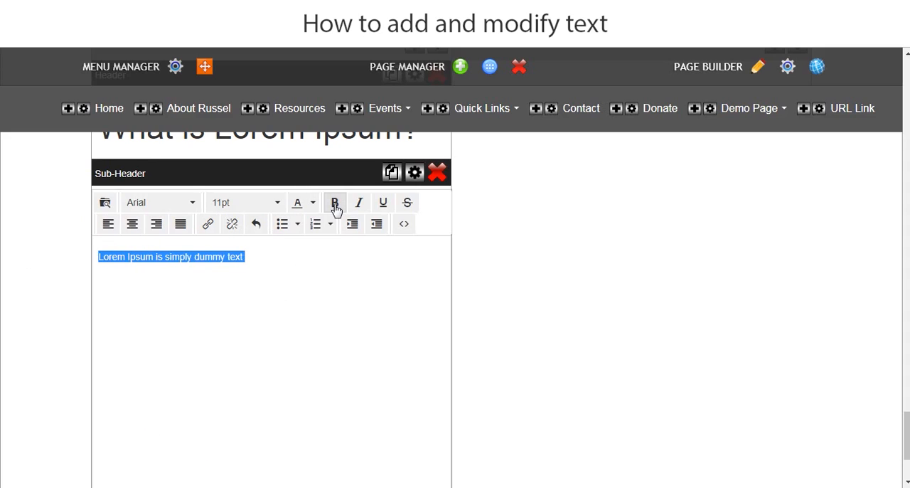
left_click(335, 208)
left_click(278, 203)
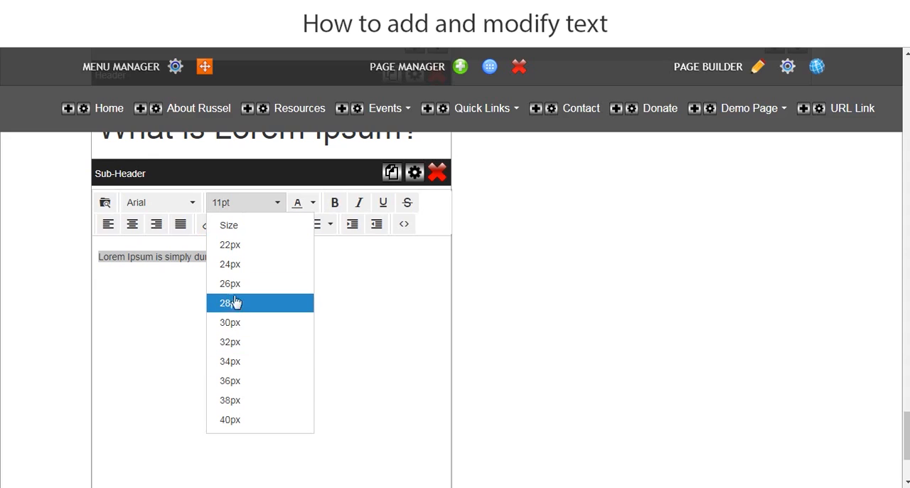
left_click(234, 306)
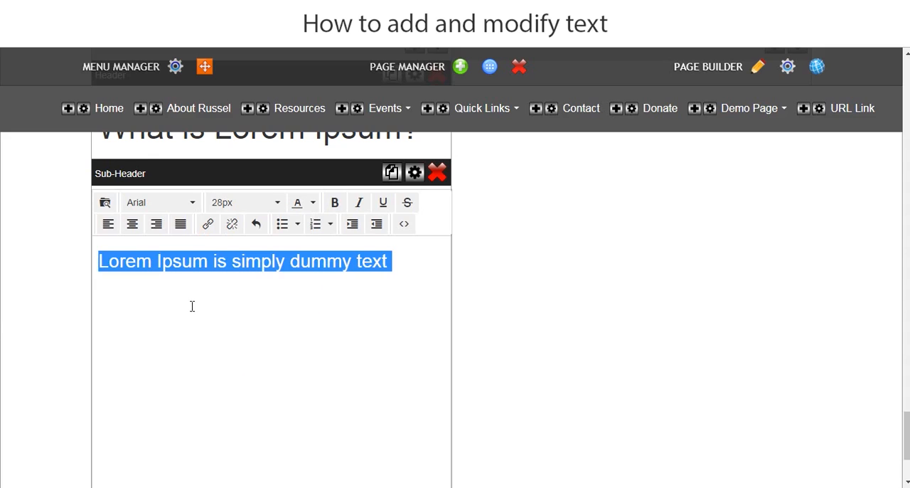
left_click(3, 310)
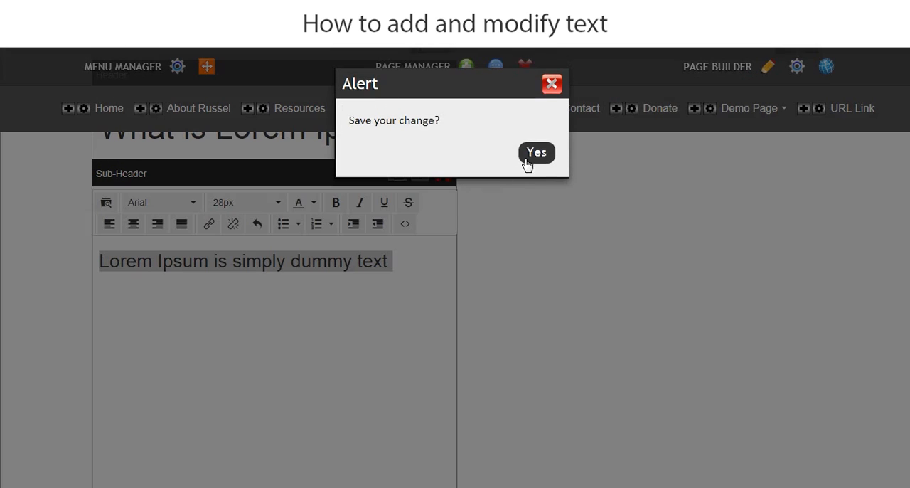
left_click(536, 153)
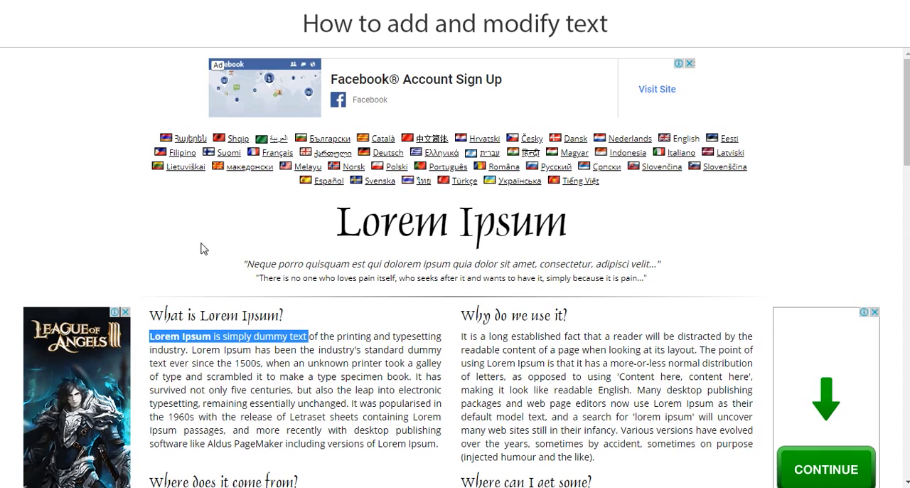
Copy the full paragraph under "What is Lorem Ipsum?" from the web page and replace the Text Demo standard text with it.
scroll(205, 249, "down", 2)
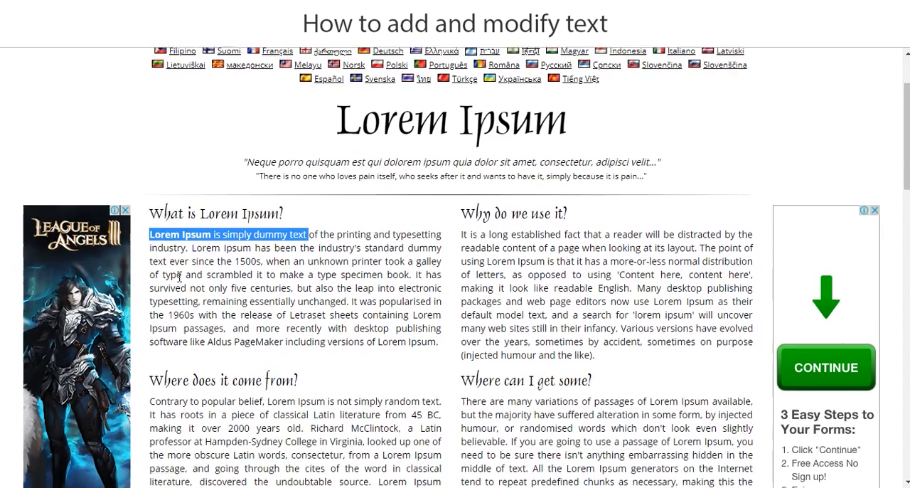
left_click(168, 217)
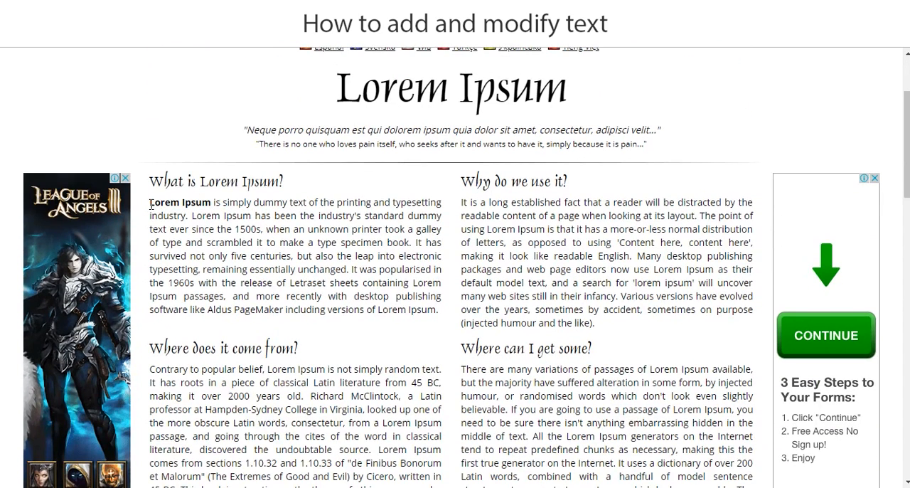
left_click_drag(150, 204, 434, 314)
right_click(351, 279)
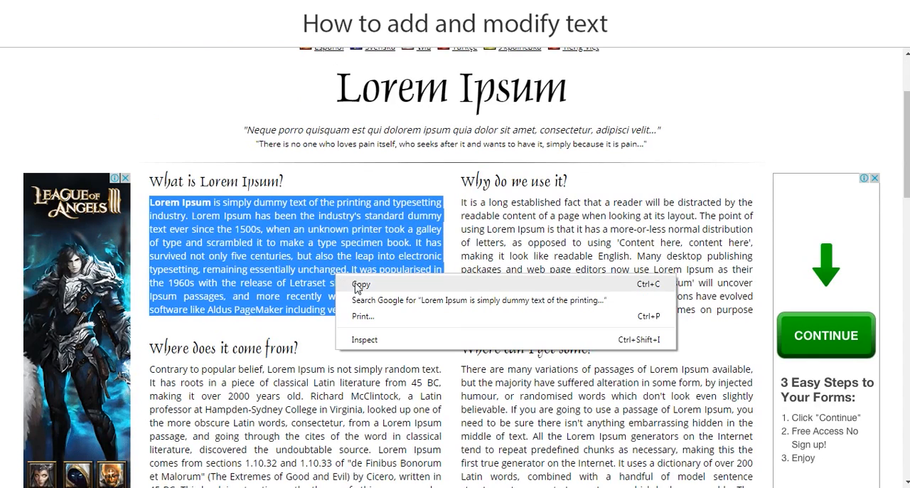
left_click(359, 291)
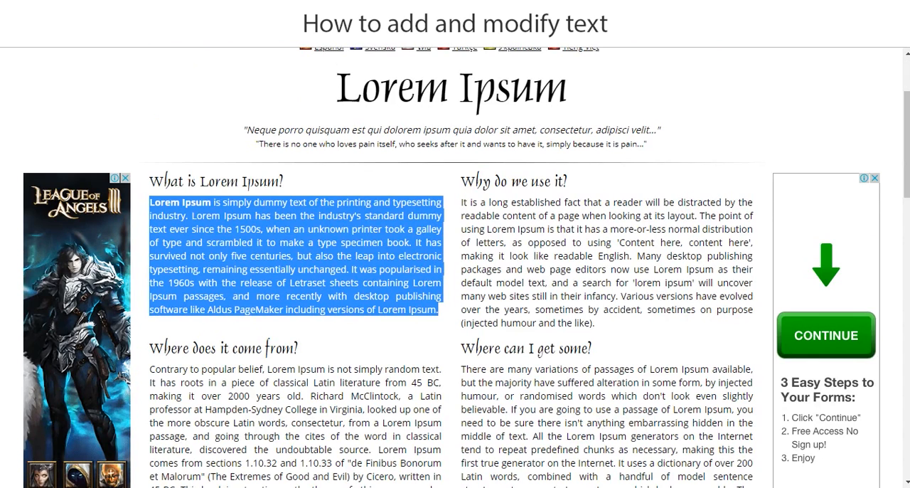
left_click(219, 8)
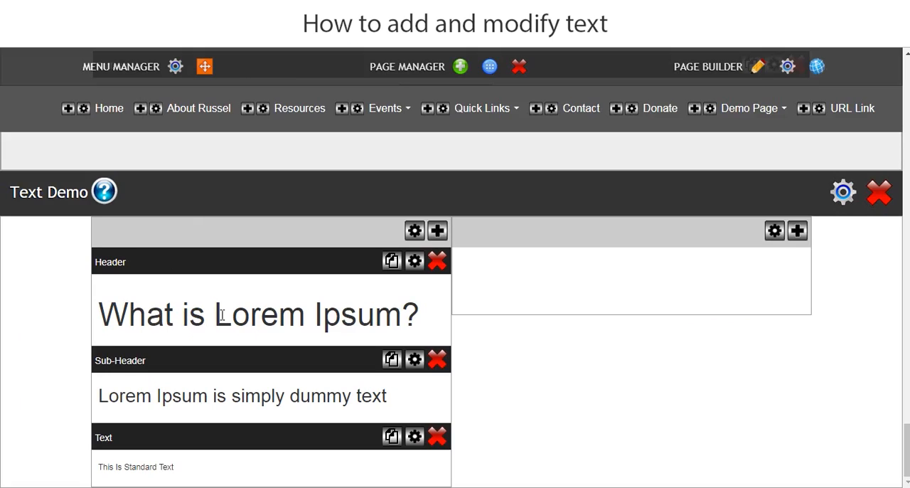
left_click(192, 471)
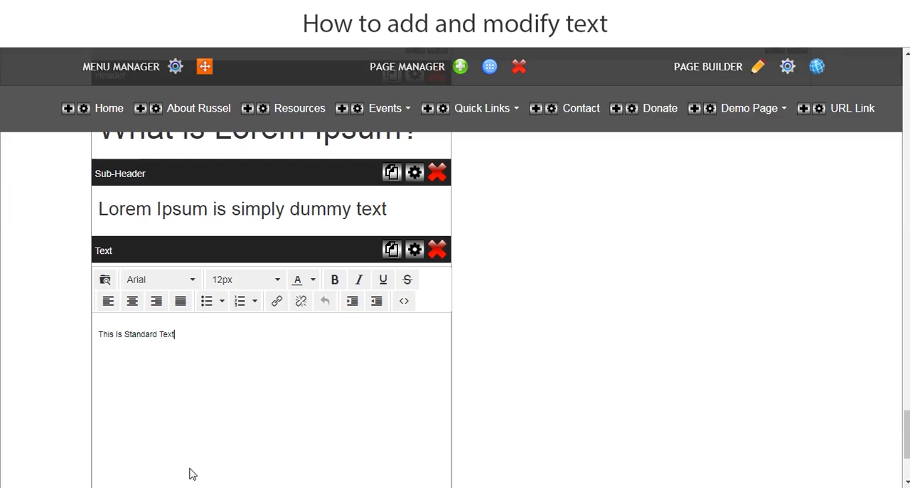
left_click_drag(181, 337, 41, 339)
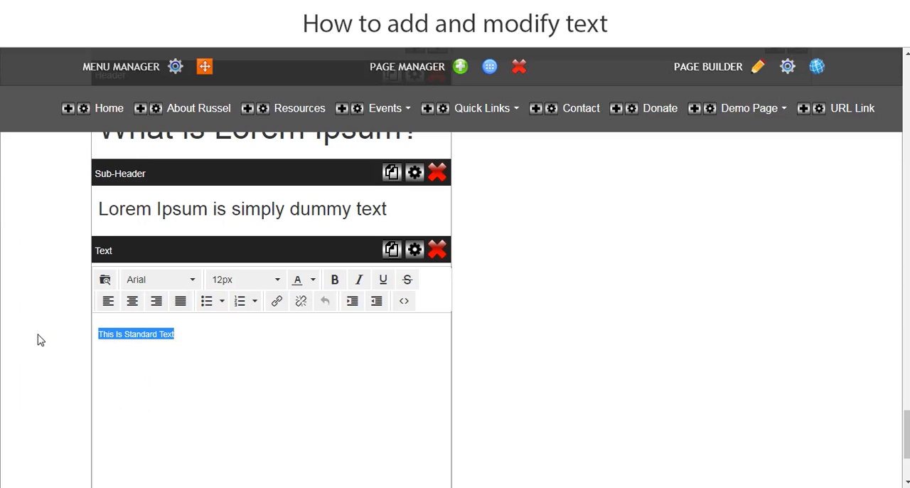
key("ctrl+v")
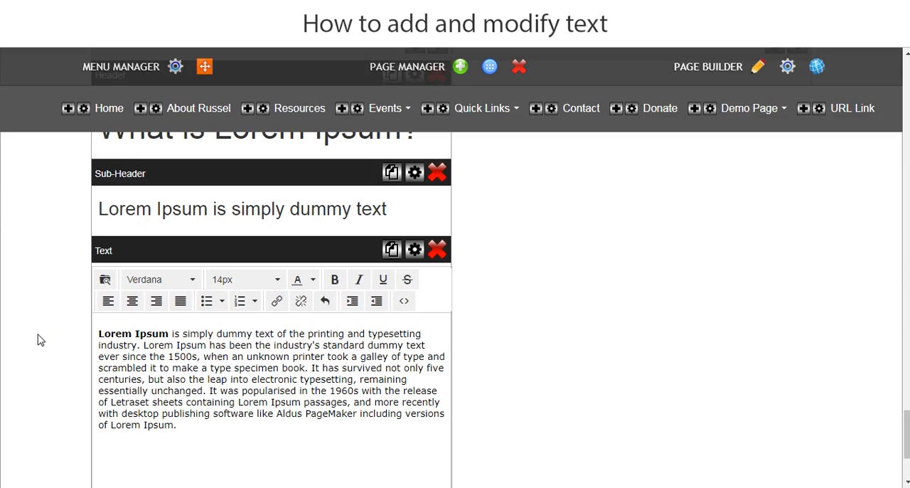
Set the standard text paragraph's font to Arial and remove its bold formatting.
left_click_drag(186, 431, 76, 337)
left_click(149, 284)
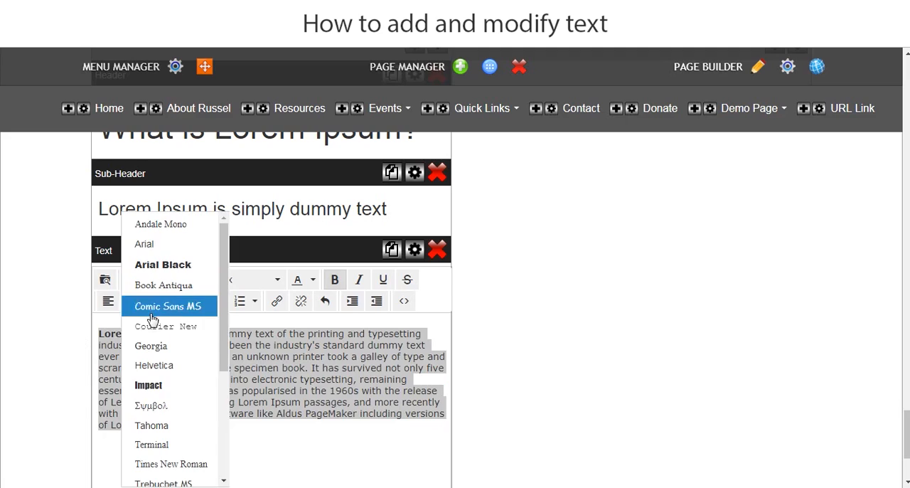
left_click(153, 246)
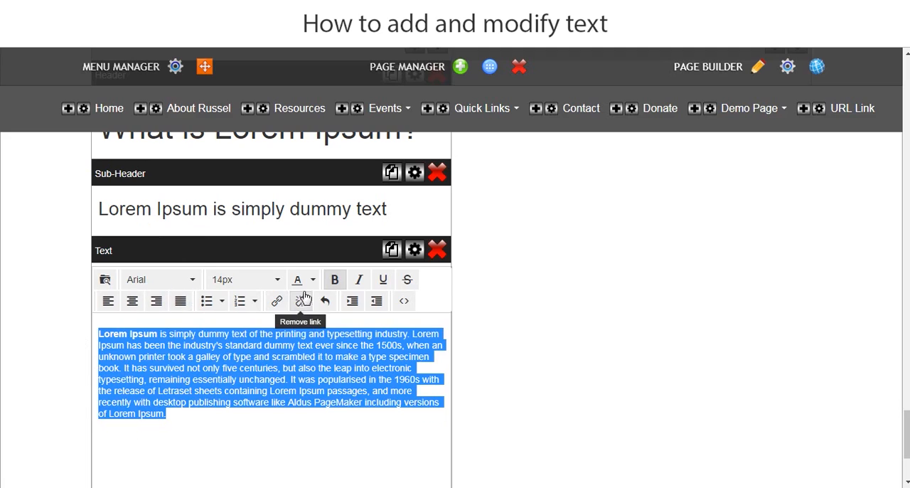
left_click(335, 281)
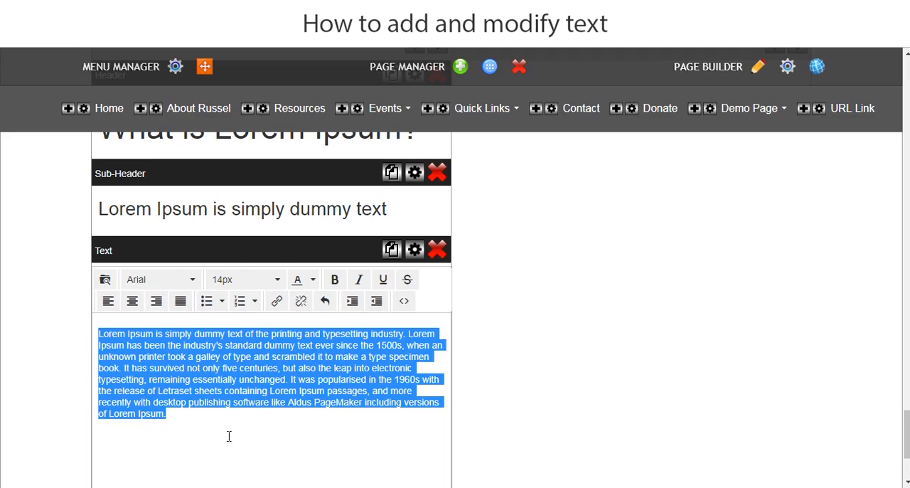
left_click(200, 429)
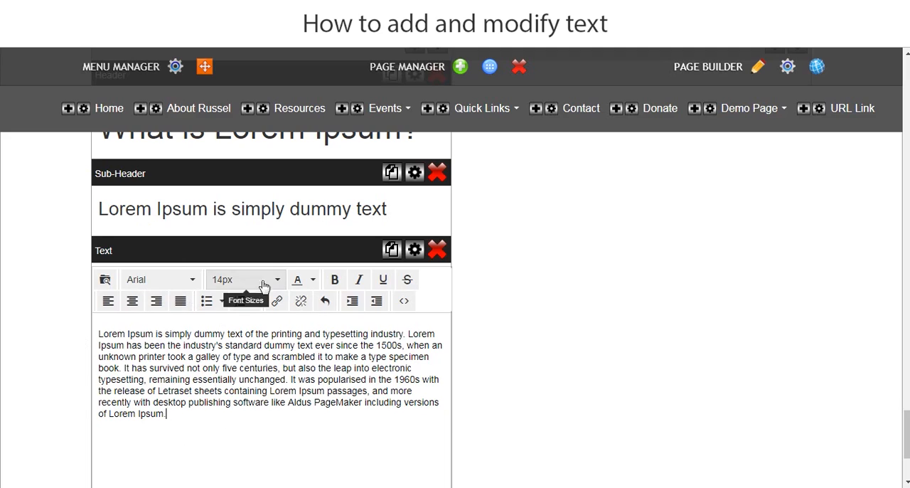
Set the standard text paragraph's font size to 16px and save the change.
left_click_drag(172, 418, 93, 334)
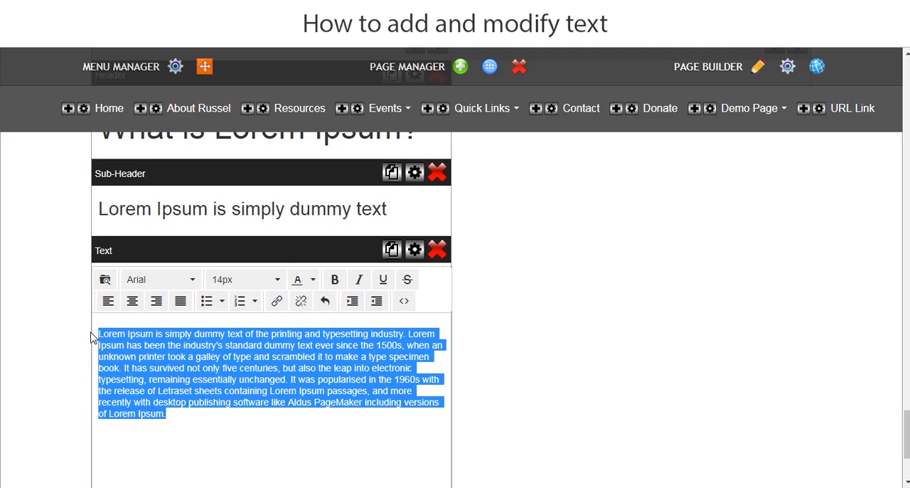
left_click(265, 279)
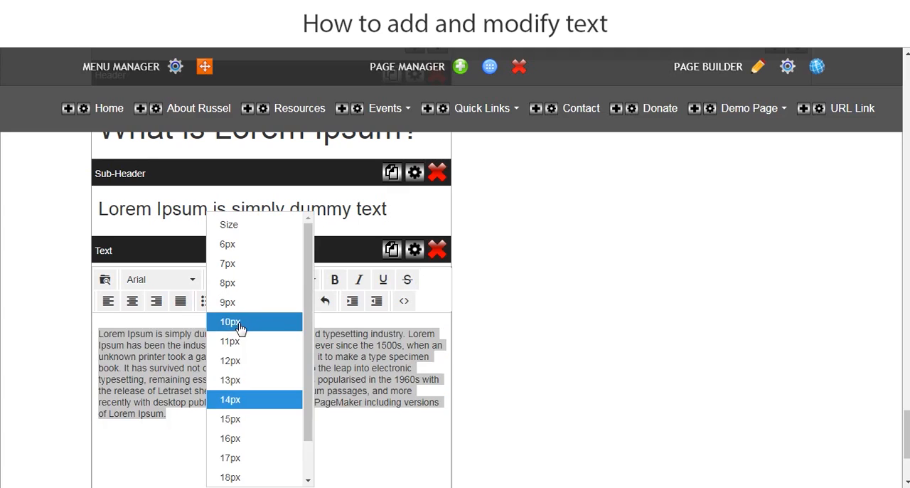
left_click(229, 438)
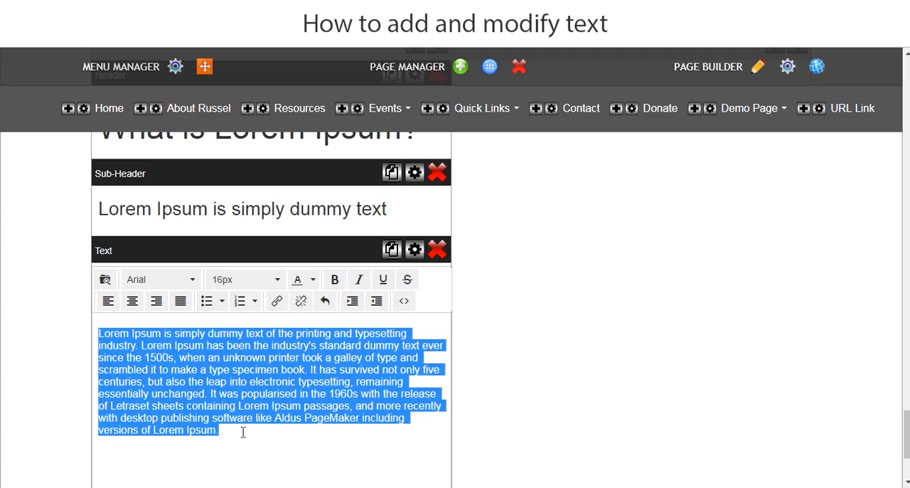
left_click(242, 430)
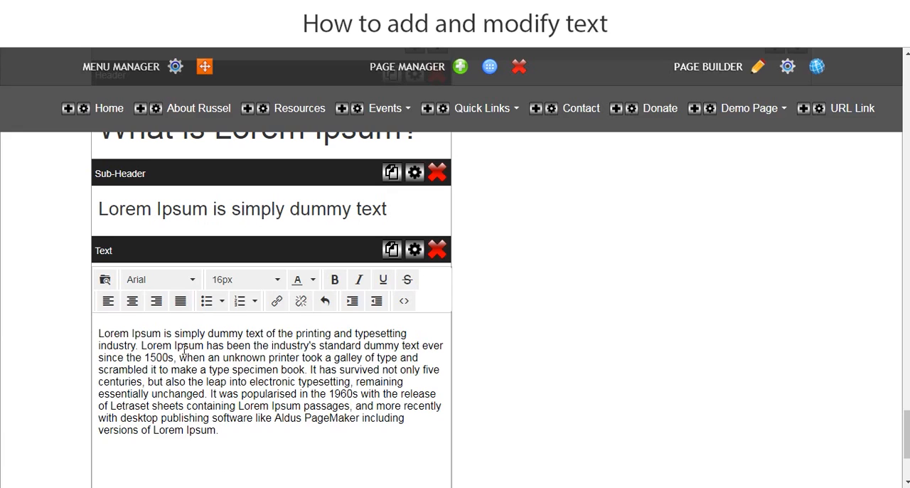
left_click(3, 323)
left_click(542, 153)
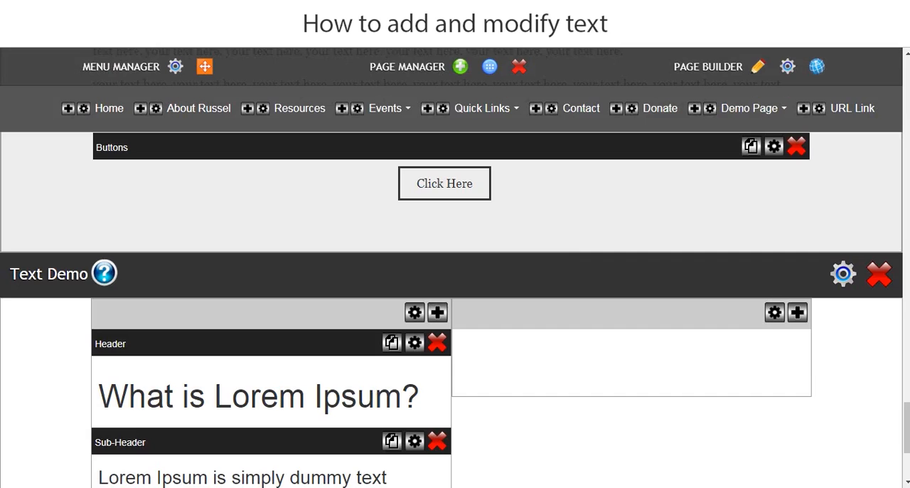
Switch to the live Demo Page and check how the Text Demo content is displayed.
key("ctrl+Tab")
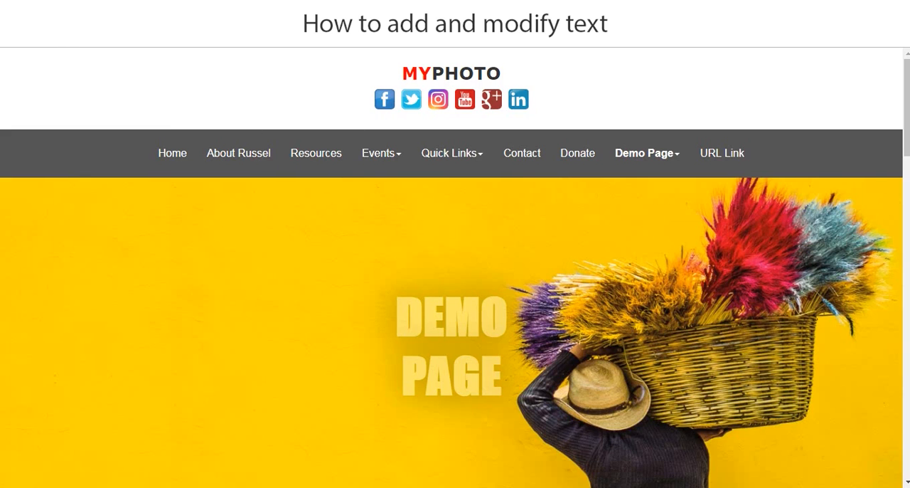
scroll(514, 270, "down", 1)
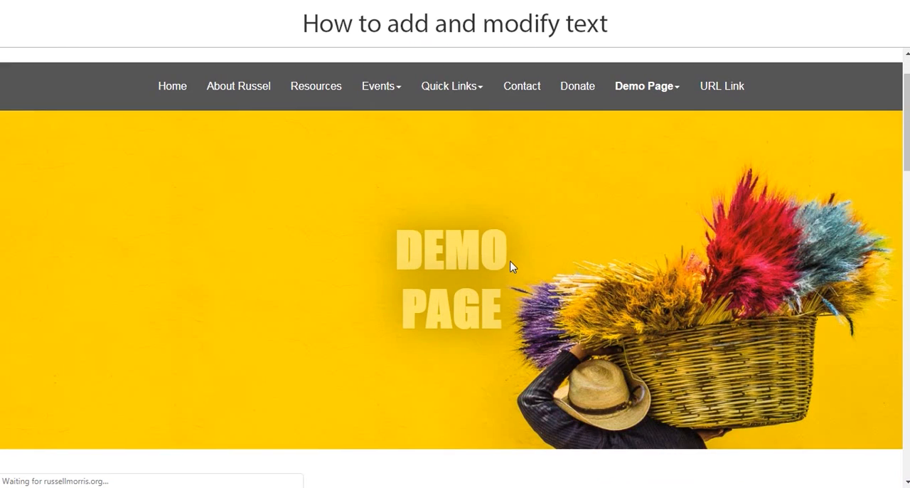
scroll(512, 267, "down", 10)
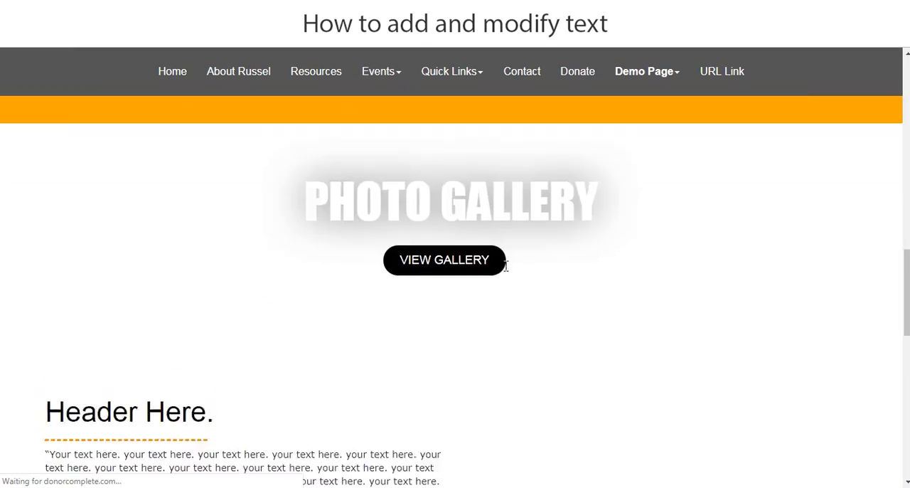
scroll(505, 265, "down", 10)
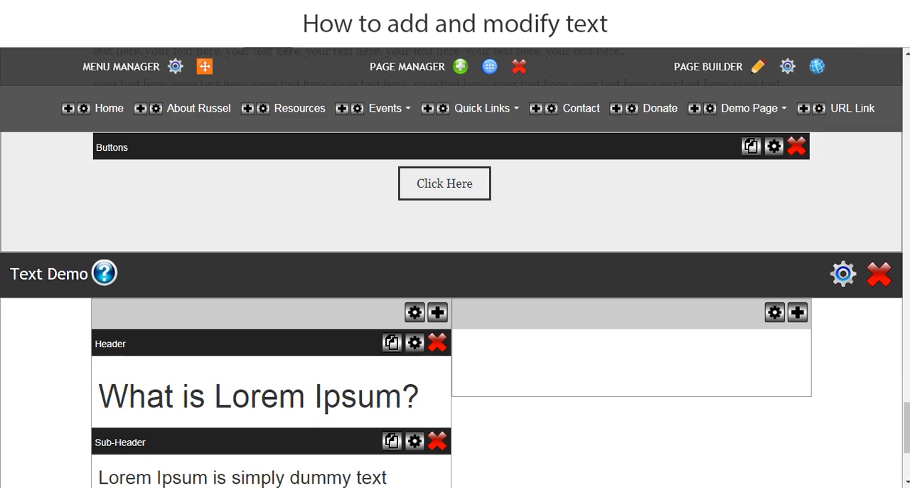
Set the text shadow of the Text Demo header to Level 7 in its settings and look through the line-spacing options.
scroll(288, 332, "down", 1)
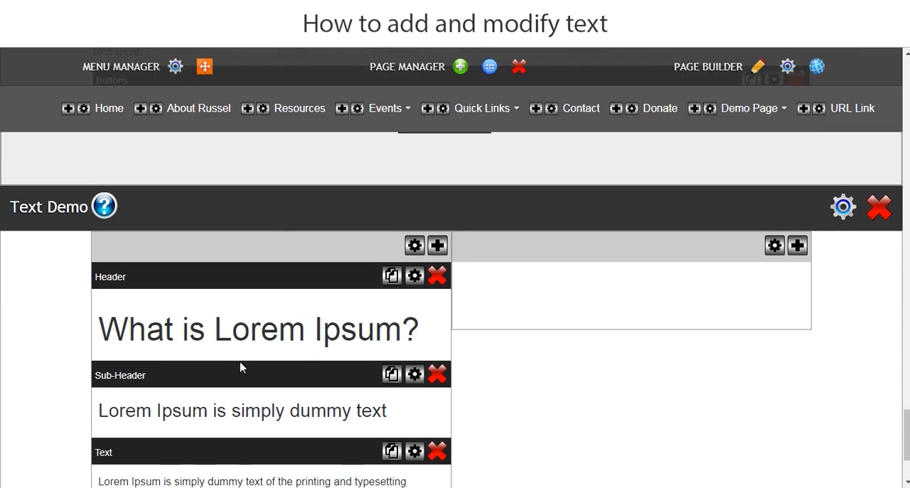
left_click(415, 277)
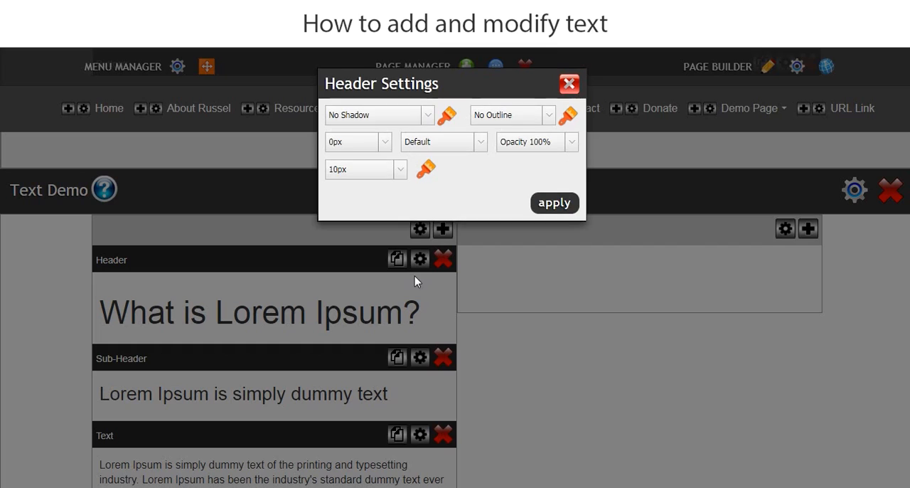
left_click(427, 116)
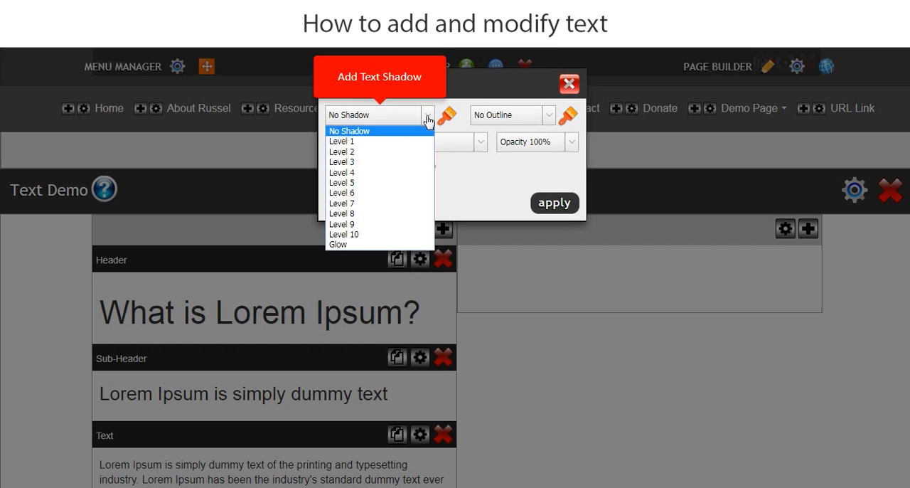
left_click(356, 205)
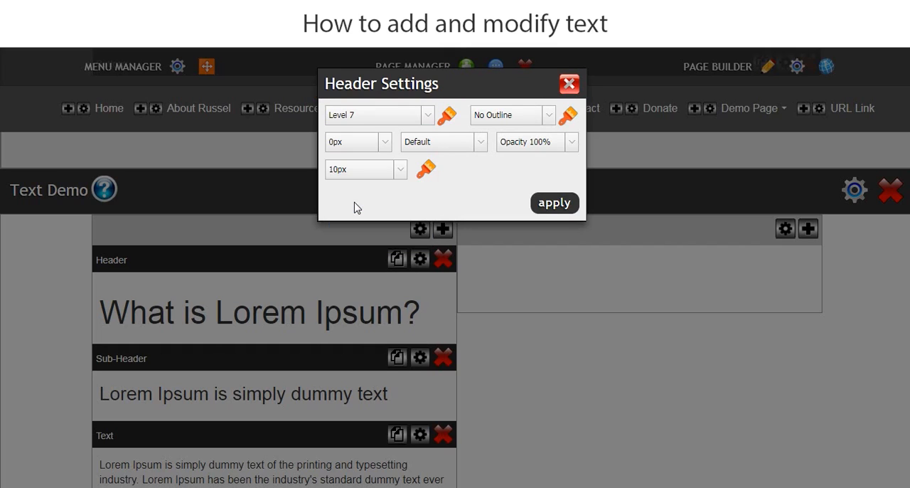
left_click(482, 144)
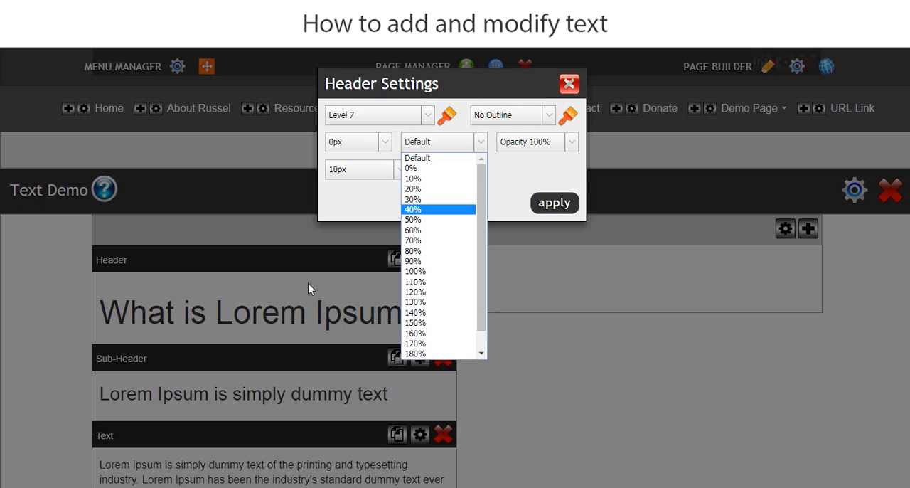
left_click(509, 181)
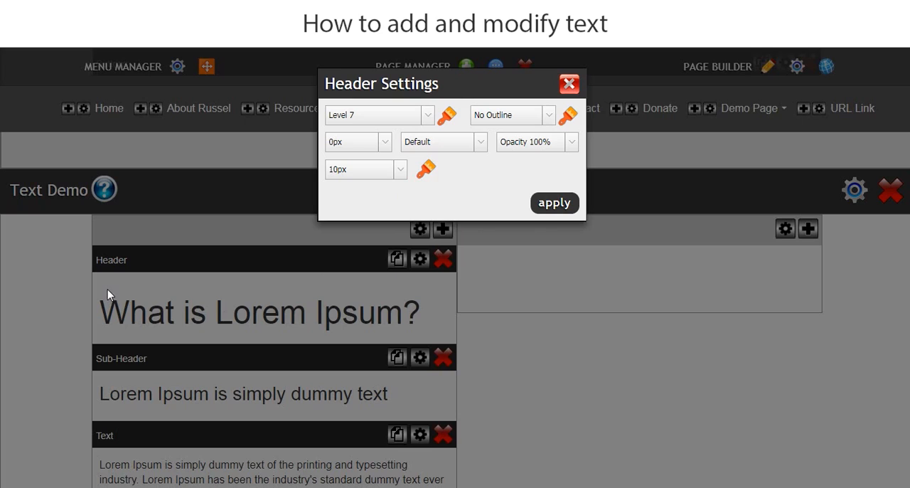
Add a 1.5 outline in bright red to the header's letters and apply the header settings.
left_click(544, 116)
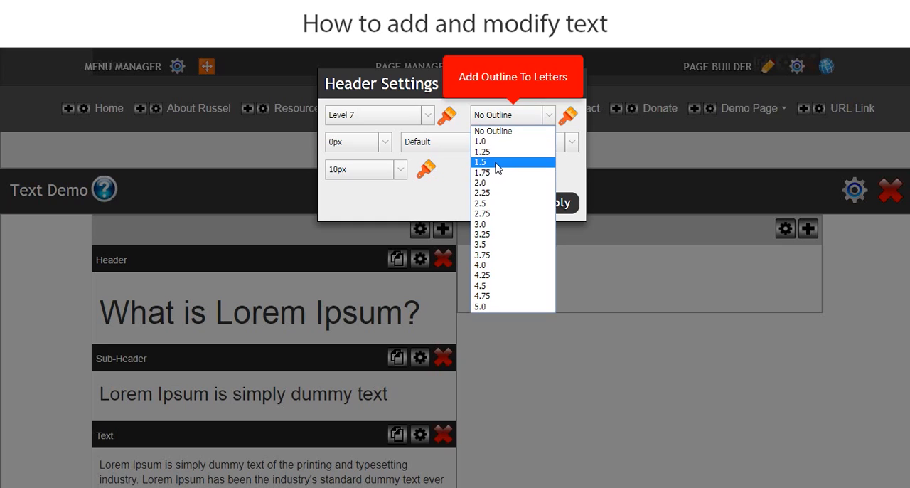
left_click(498, 168)
left_click(569, 117)
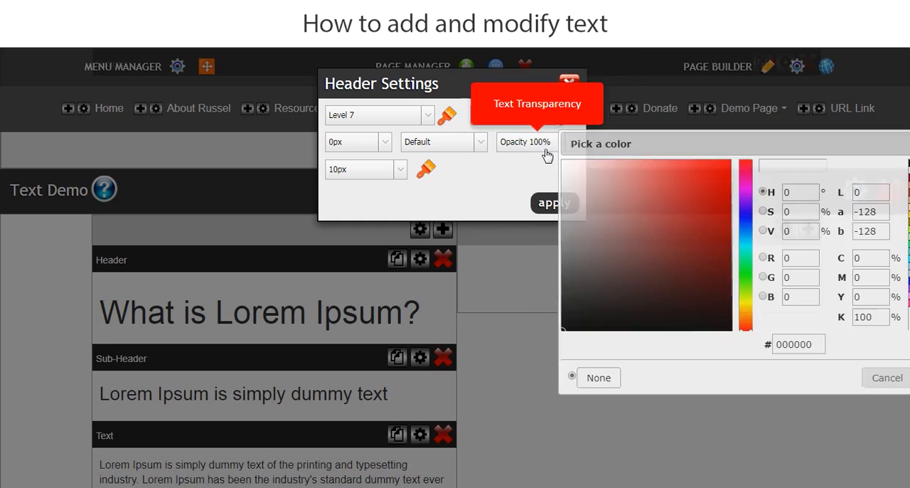
left_click_drag(684, 229, 732, 164)
left_click_drag(792, 148, 410, 137)
left_click(552, 368)
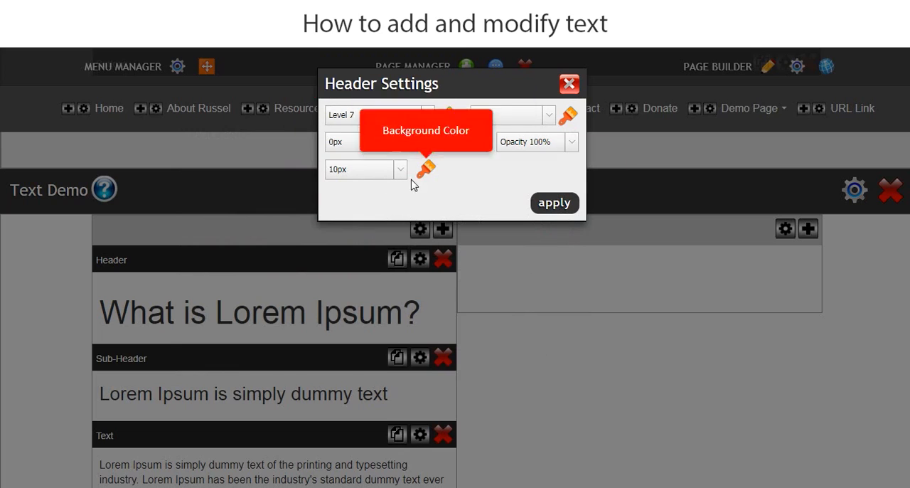
left_click(560, 204)
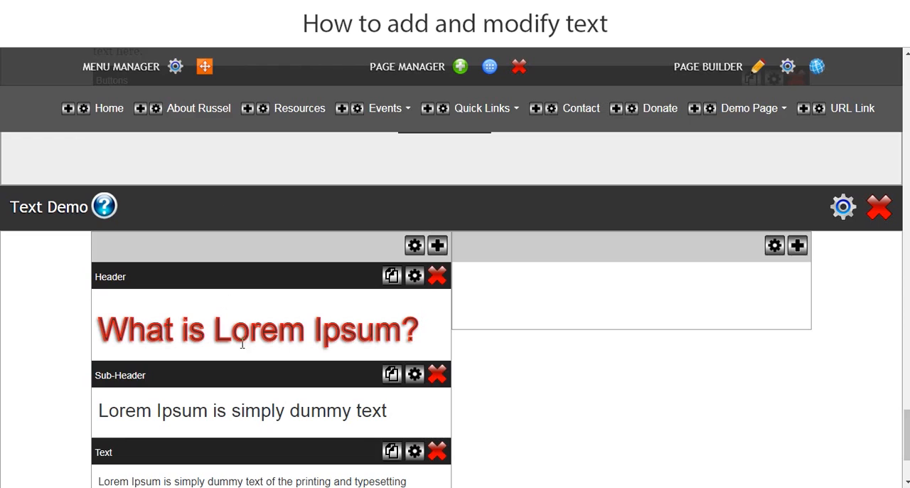
Add a light text shadow to the Text Demo sub-header in its settings and apply it.
scroll(290, 364, "down", 3)
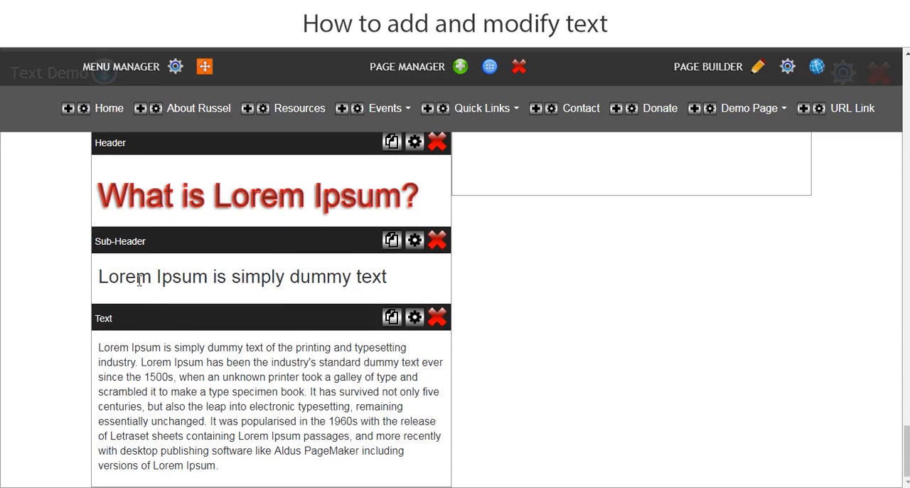
left_click(416, 241)
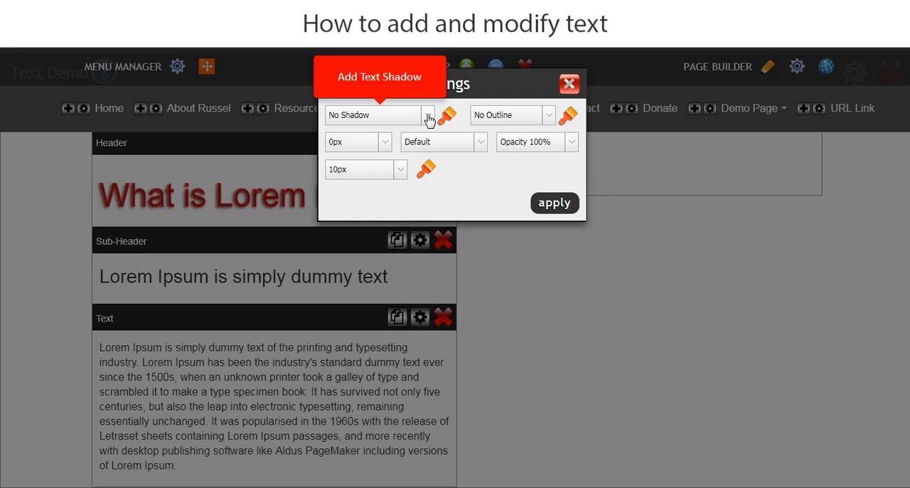
left_click(428, 116)
left_click(377, 147)
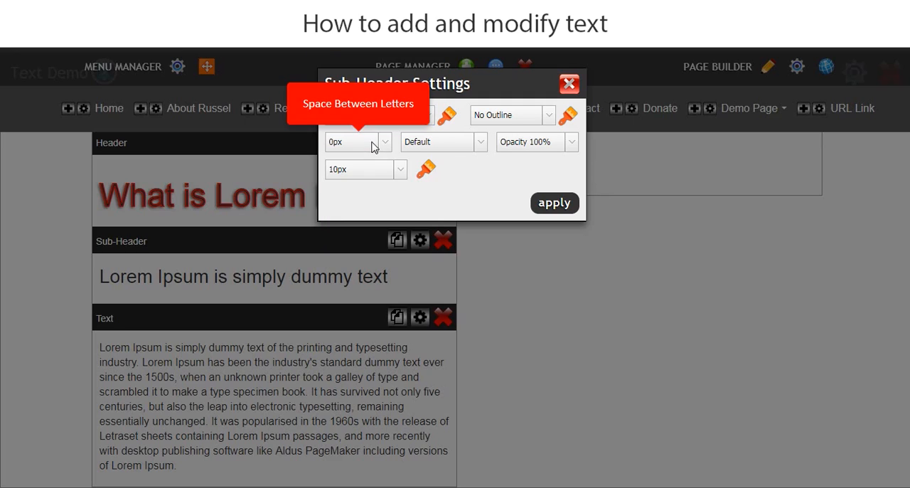
left_click(554, 203)
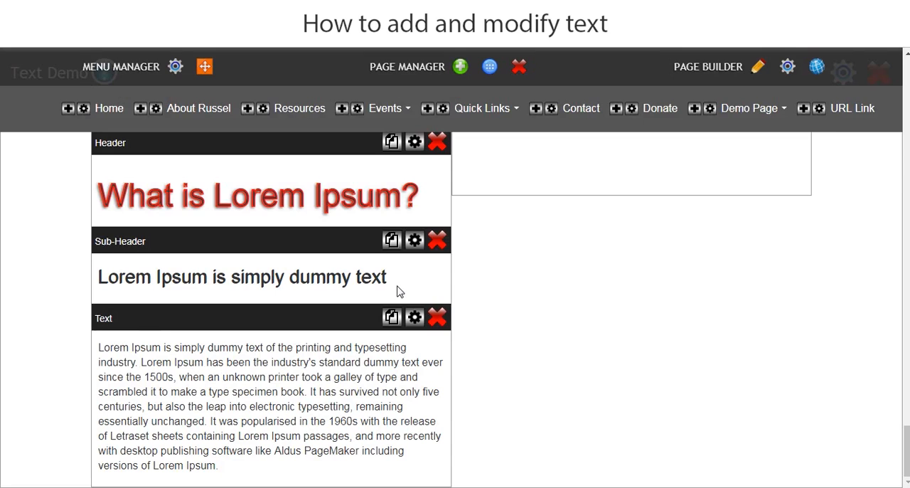
Italicize the sub-header text "Lorem Ipsum is simply dummy text" and save the change.
left_click(396, 282)
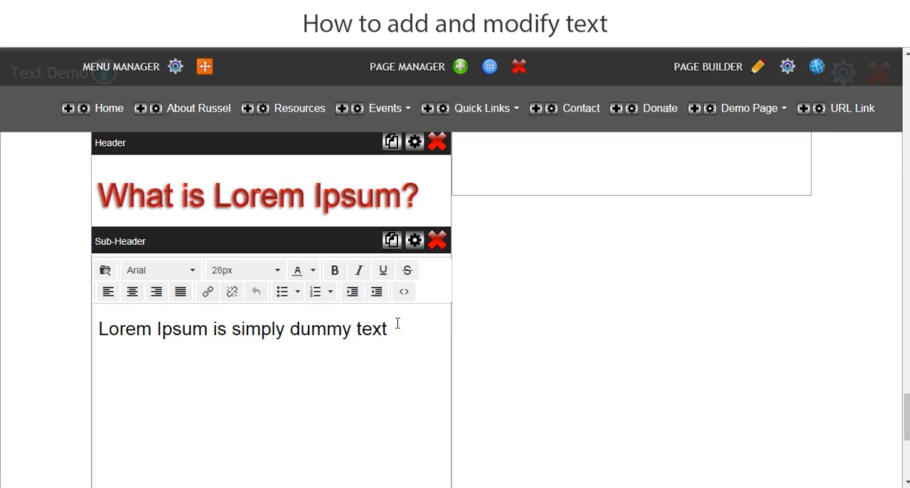
left_click_drag(398, 323, 55, 335)
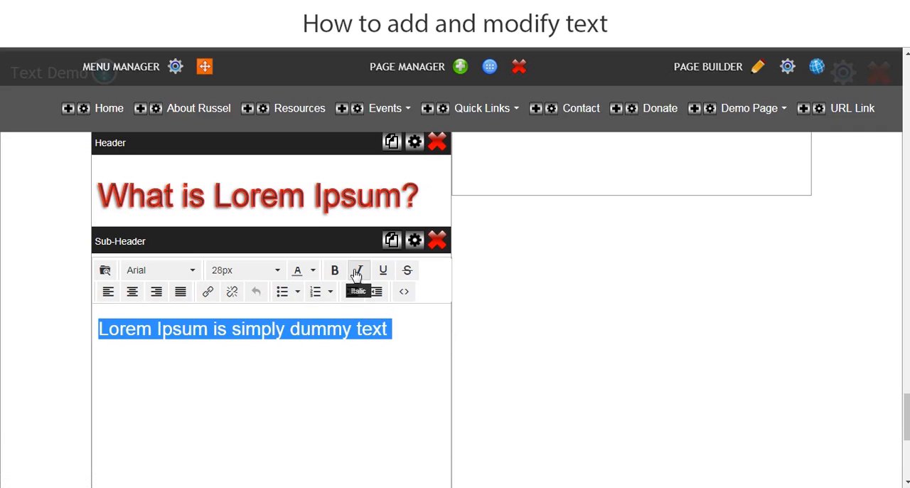
left_click(361, 274)
left_click(53, 331)
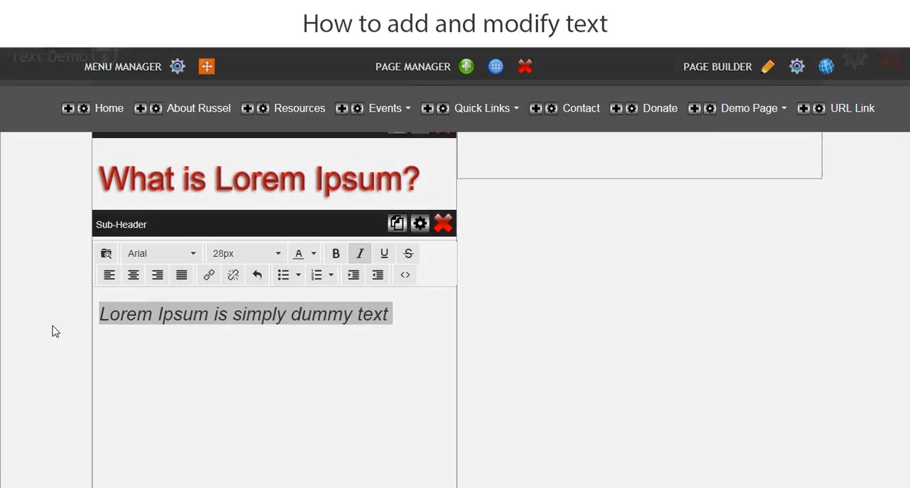
left_click(536, 154)
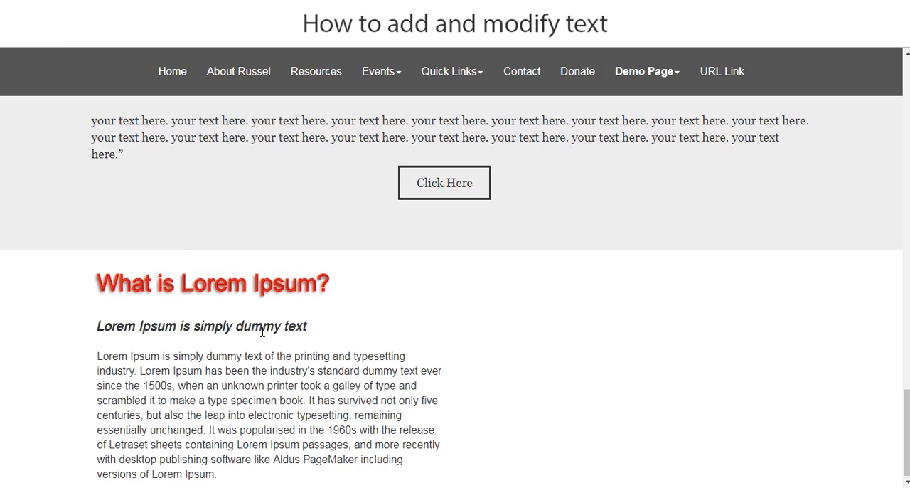
Return to the page editor, change the color of the header text "What is Lorem Ipsum?" to white and save the change.
key("ctrl+shift+Tab")
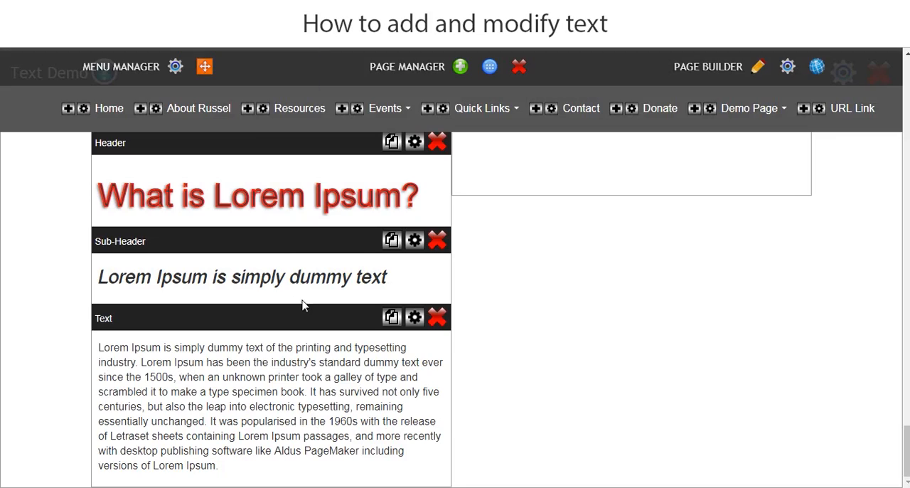
left_click(425, 204)
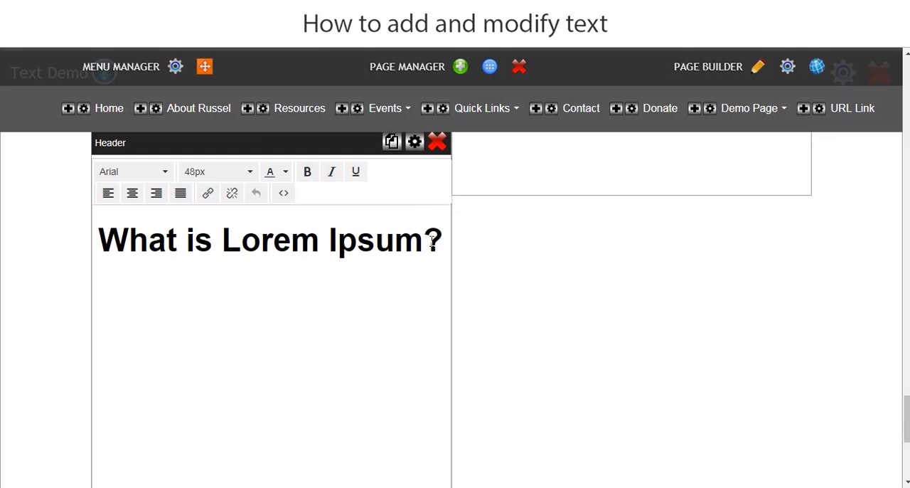
left_click_drag(439, 242, 96, 249)
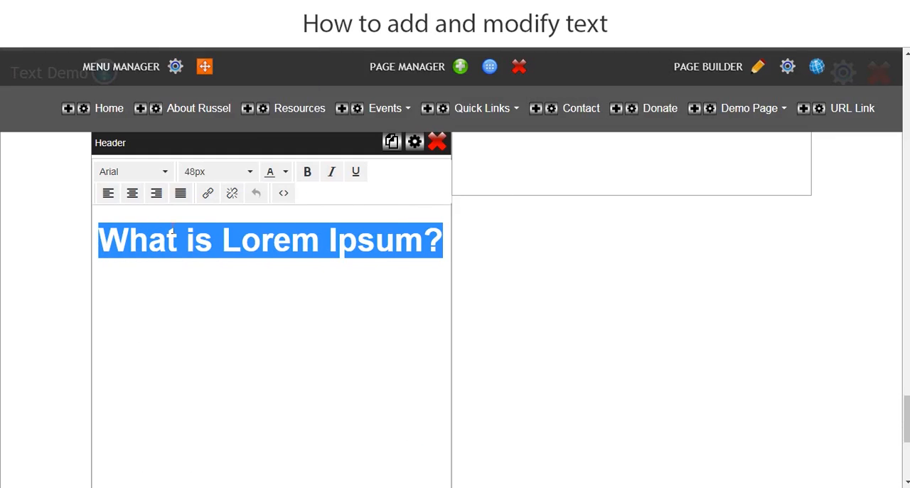
left_click(285, 171)
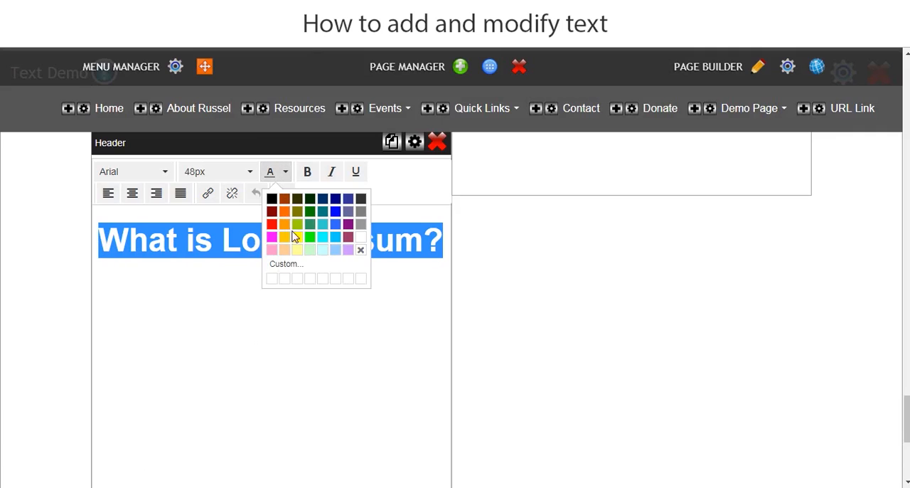
left_click(359, 240)
left_click(33, 292)
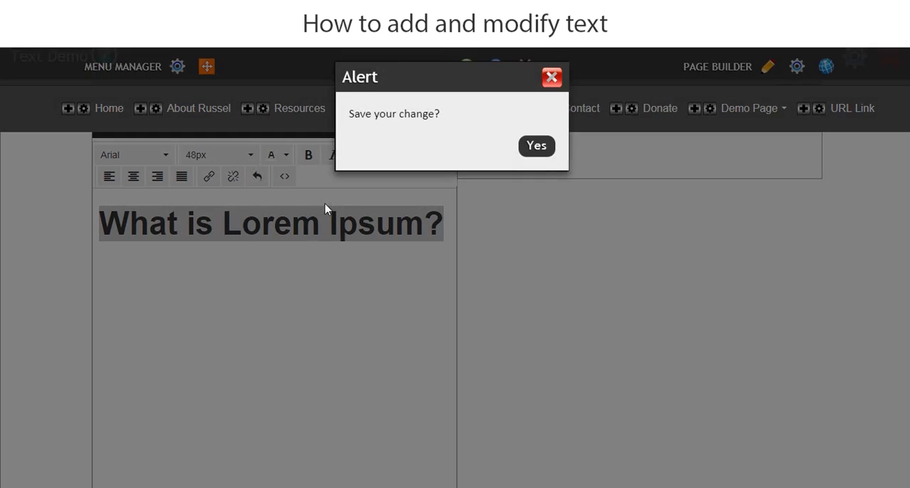
left_click(543, 151)
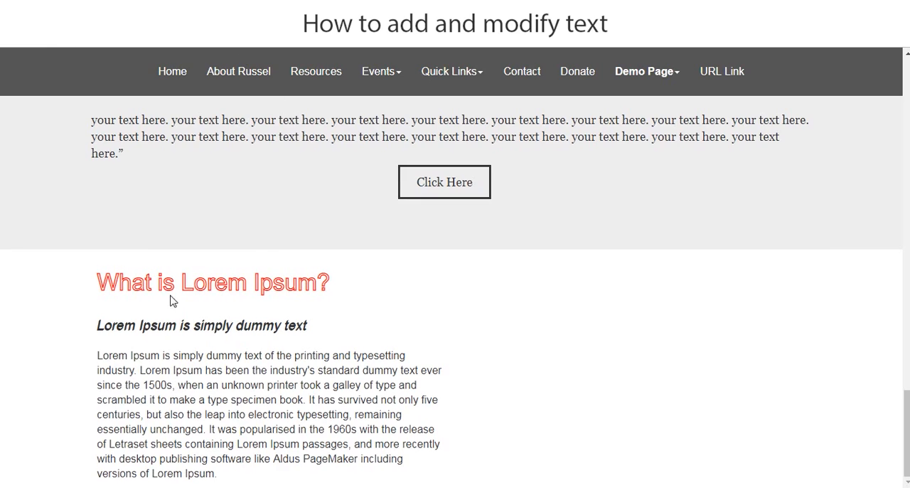
Return to the page editor, set the space between letters of the standard text to 2px and apply the settings.
key("ctrl+Tab")
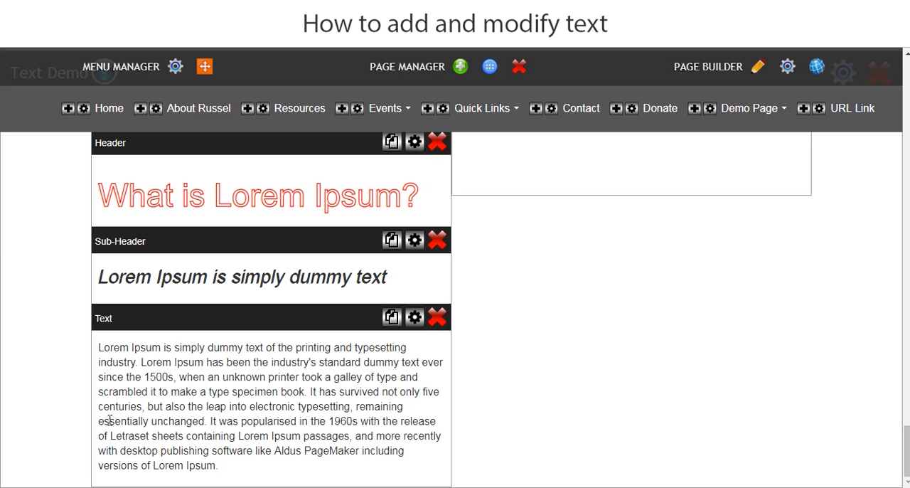
left_click(414, 317)
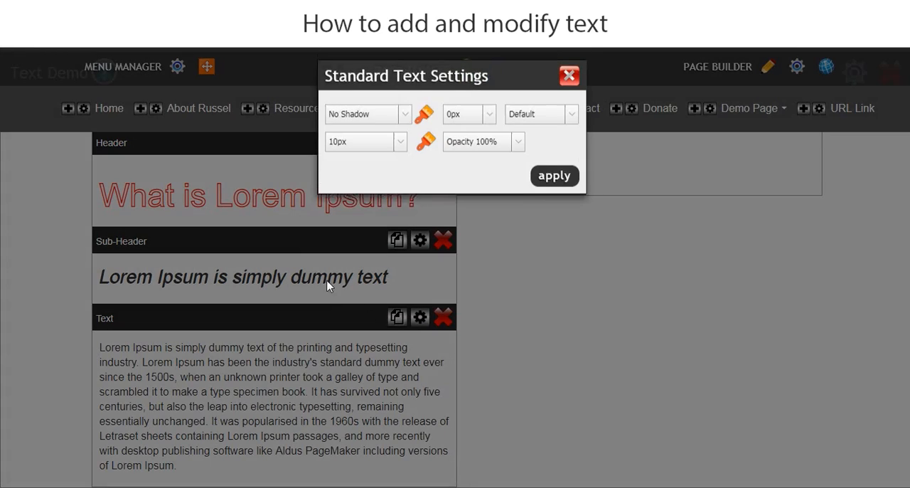
left_click(490, 125)
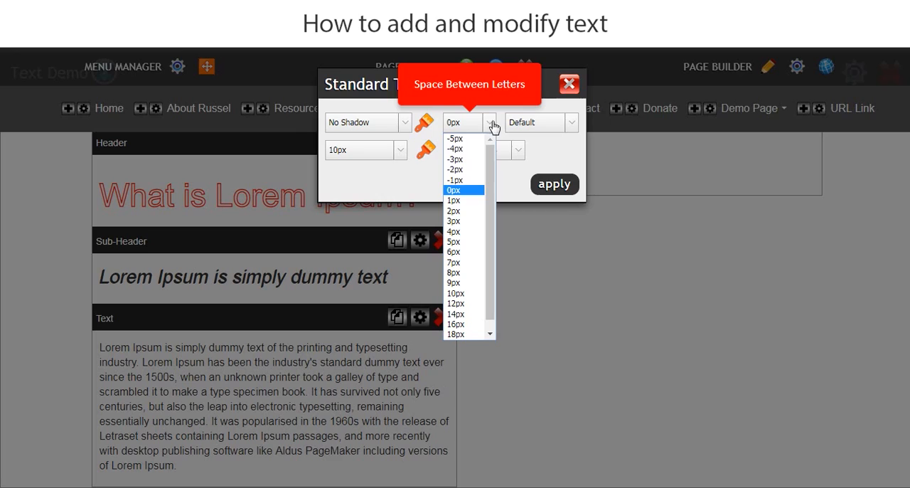
left_click(455, 212)
left_click(555, 187)
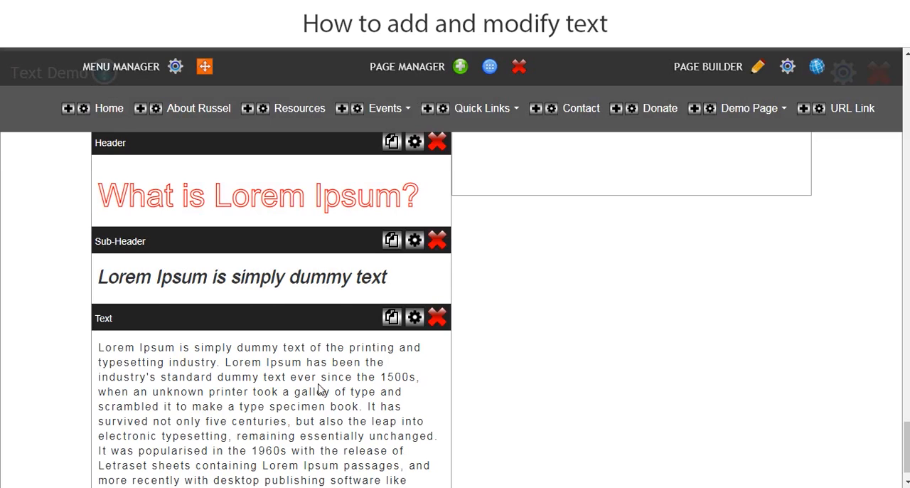
scroll(305, 393, "down", 1)
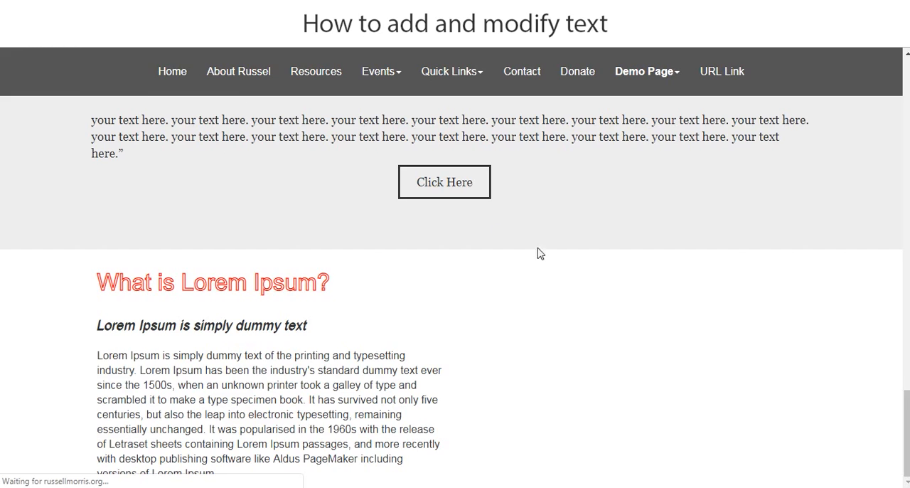
scroll(475, 309, "down", 1)
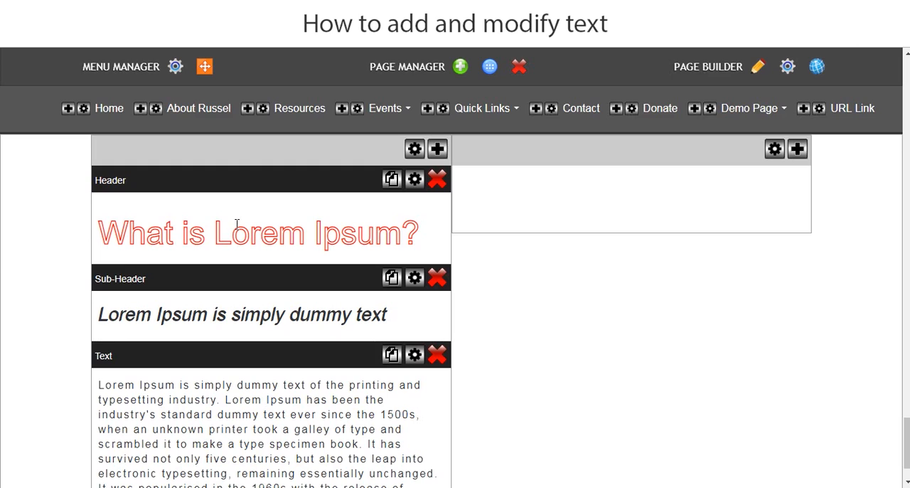
left_click(260, 220)
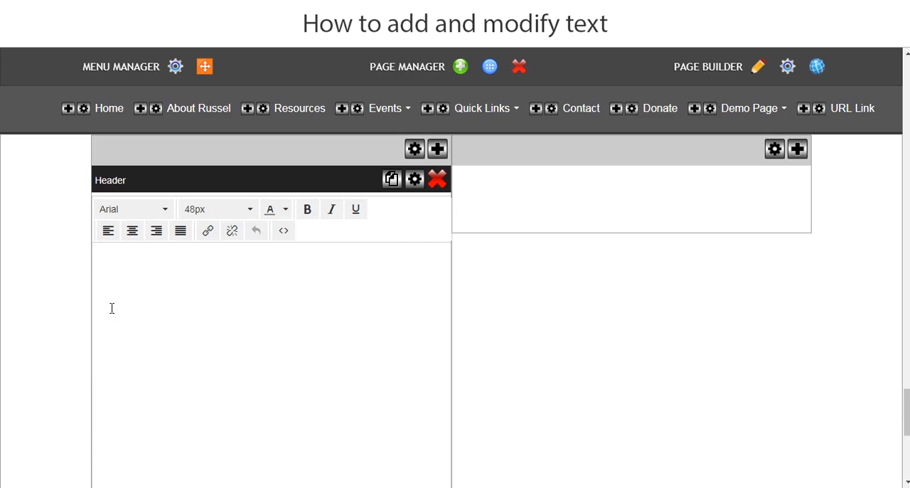
scroll(182, 354, "up", 2)
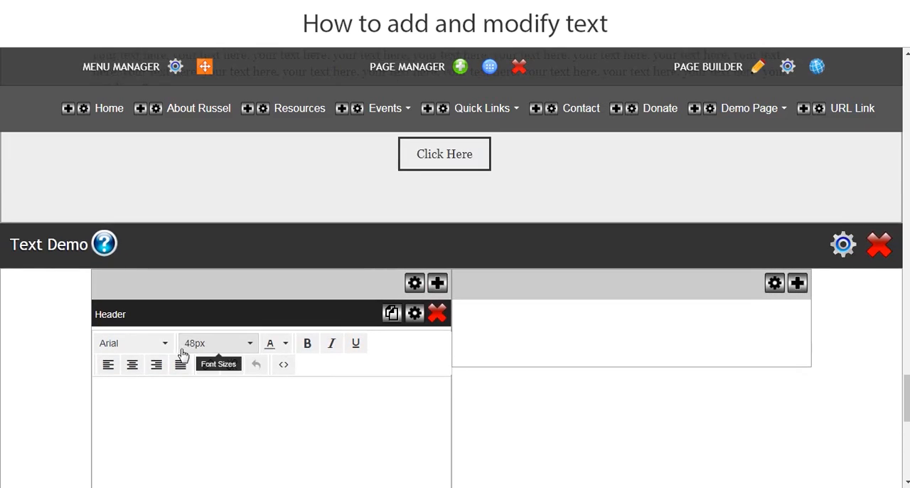
scroll(146, 329, "down", 5)
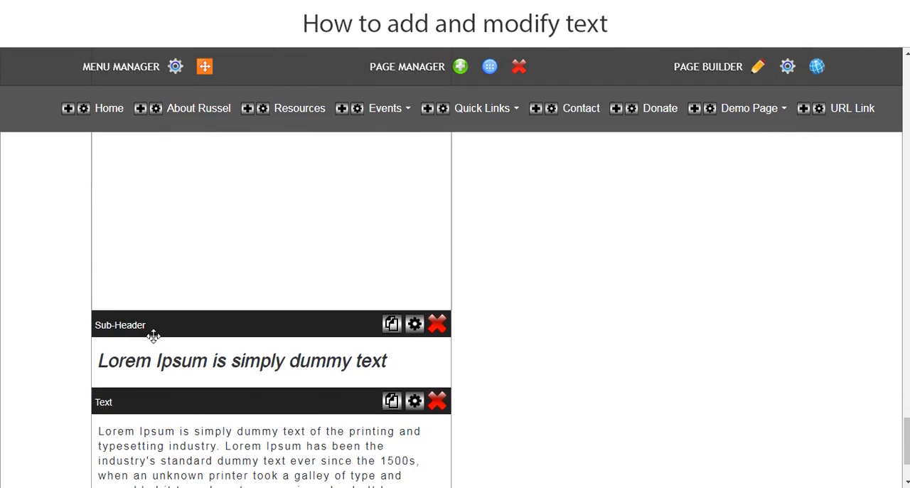
scroll(135, 370, "down", 4)
scroll(30, 329, "up", 5)
scroll(30, 329, "up", 3)
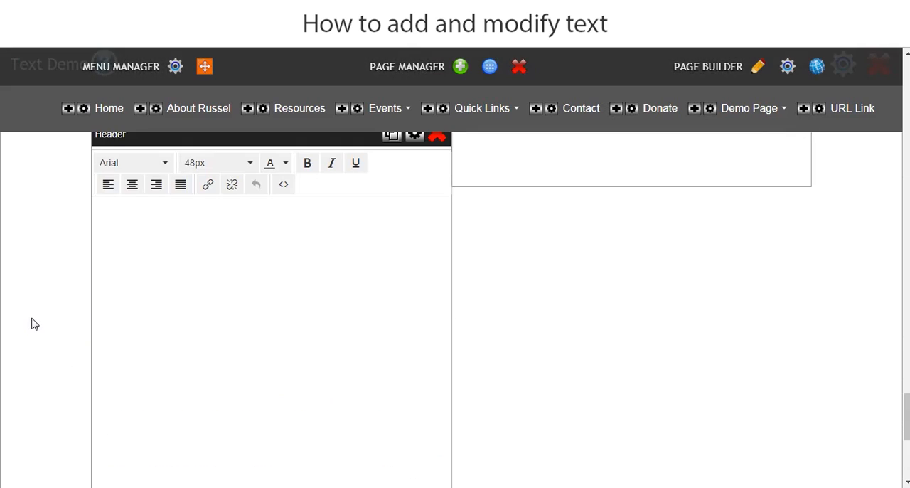
scroll(221, 321, "up", 1)
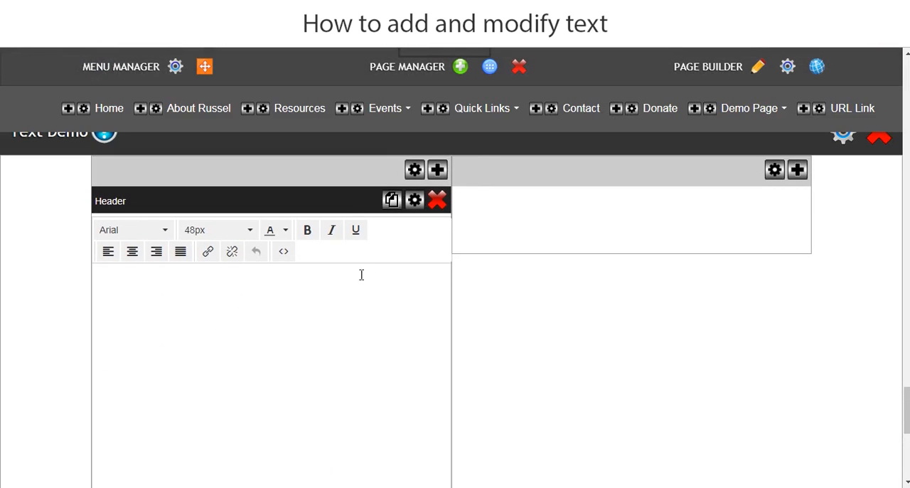
left_click(413, 200)
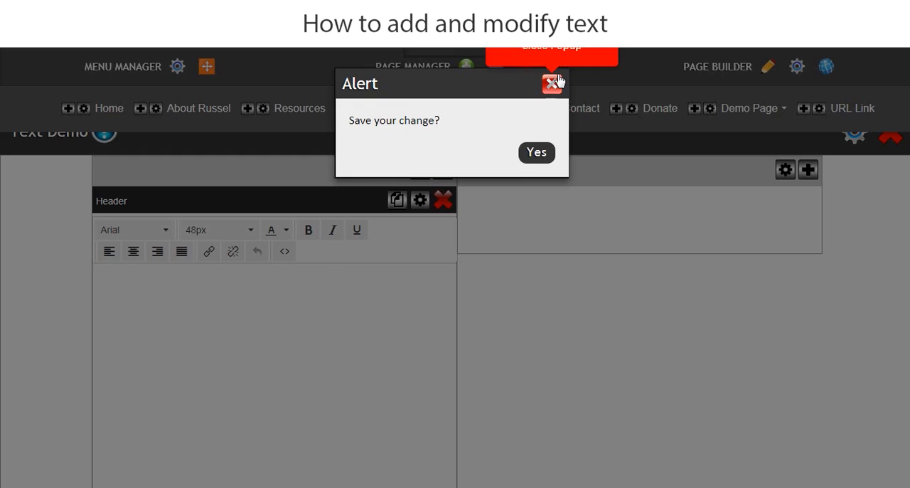
left_click(550, 85)
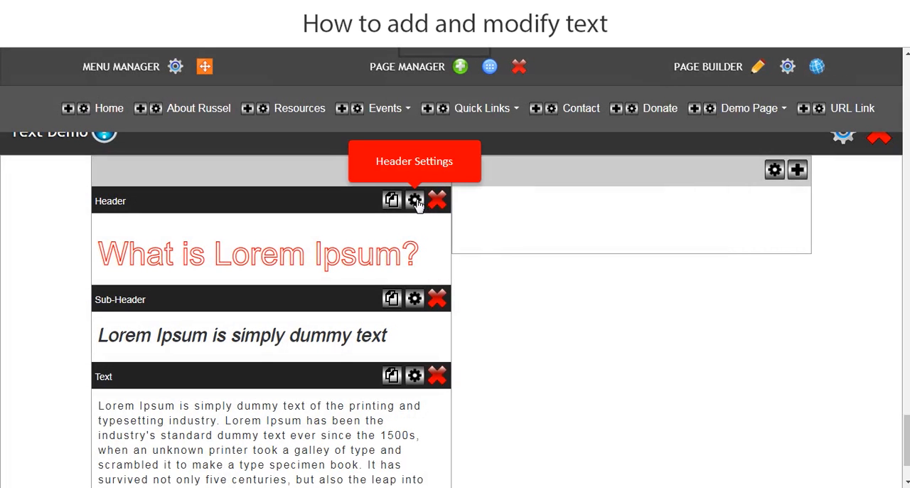
Review the options for space above and below letters in the header's settings, and close them without applying.
left_click(414, 201)
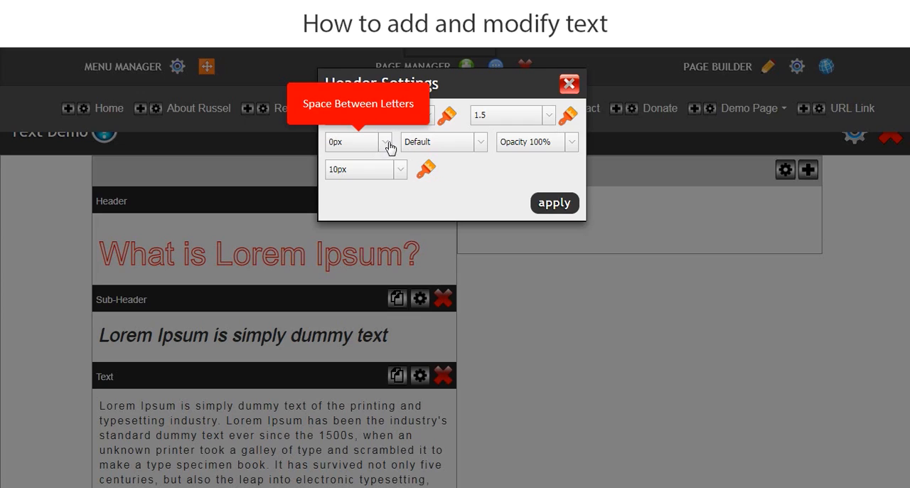
left_click(435, 145)
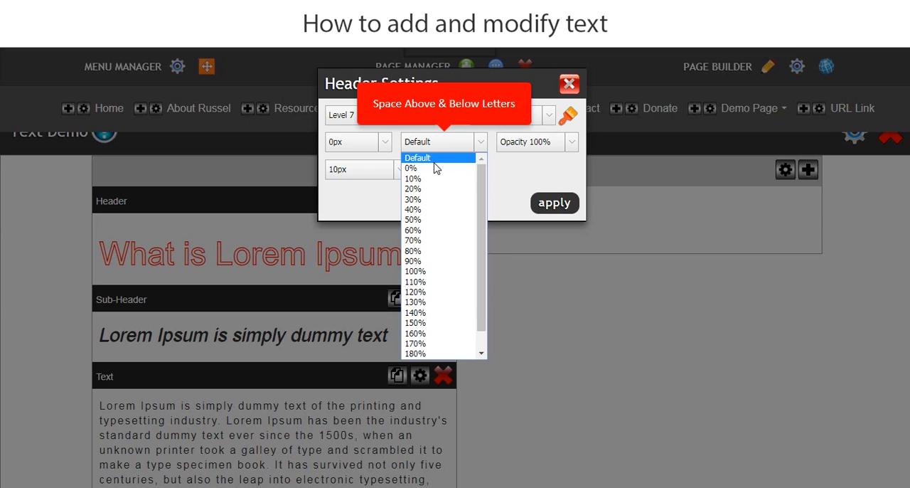
left_click(569, 86)
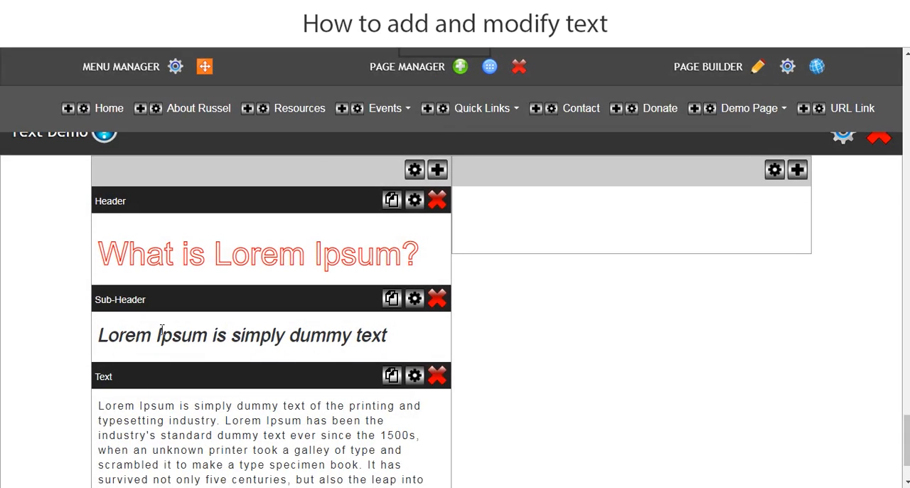
Set the sub-header's text transparency to 60%, apply the settings and check the Text Demo section on the live page.
left_click(415, 300)
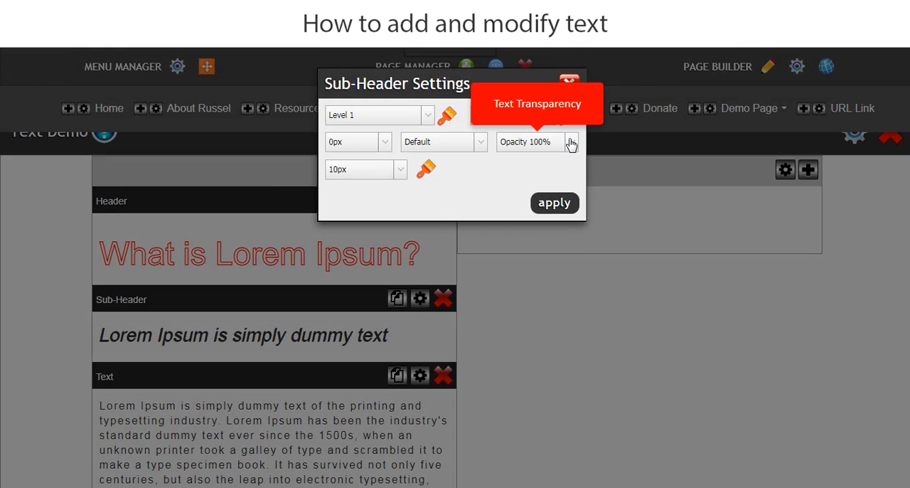
left_click(570, 142)
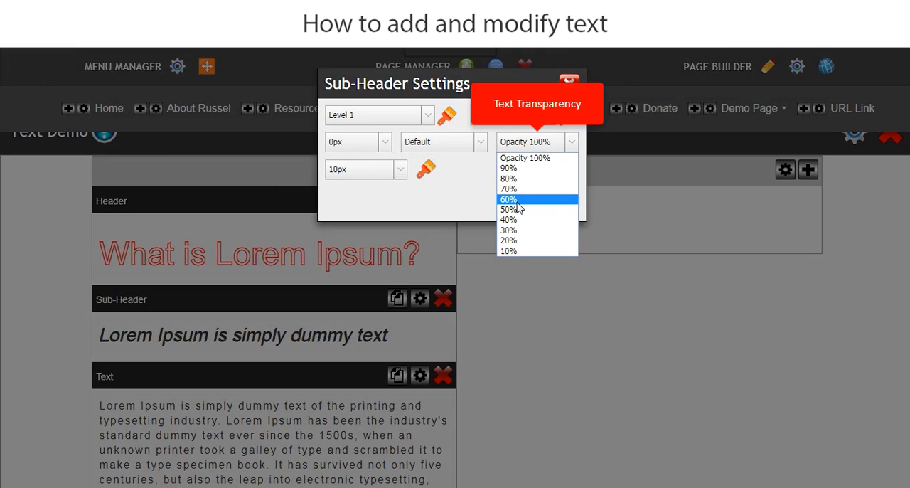
left_click(517, 202)
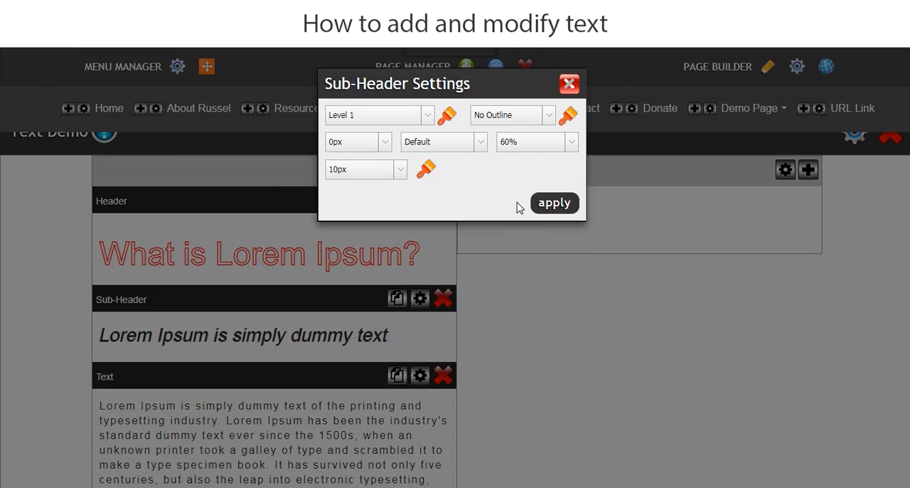
left_click(555, 204)
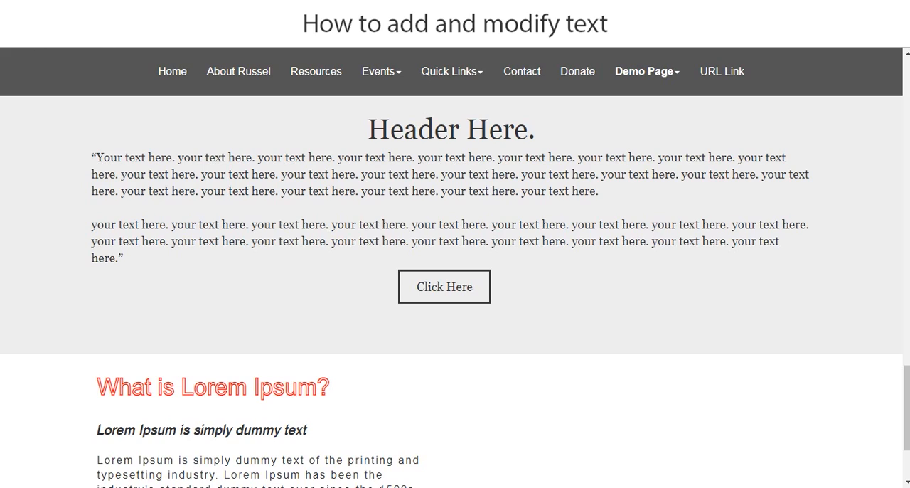
left_click(50, 36)
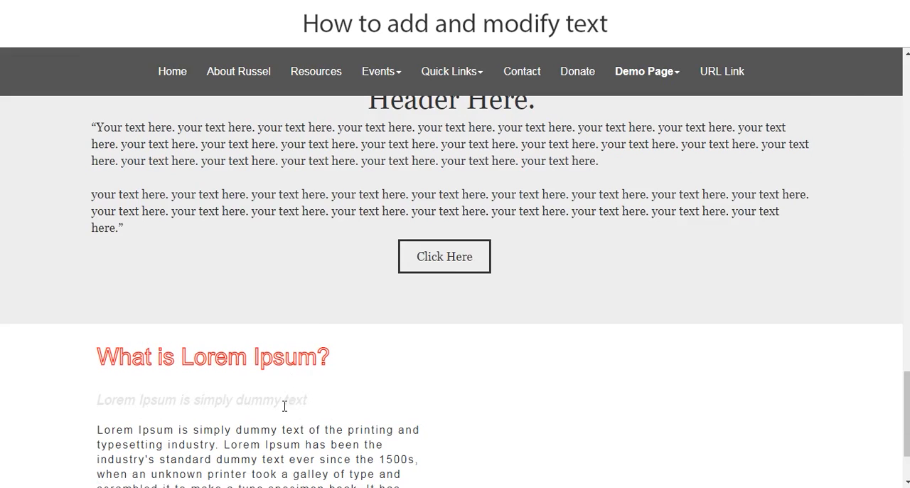
scroll(325, 352, "up", 3)
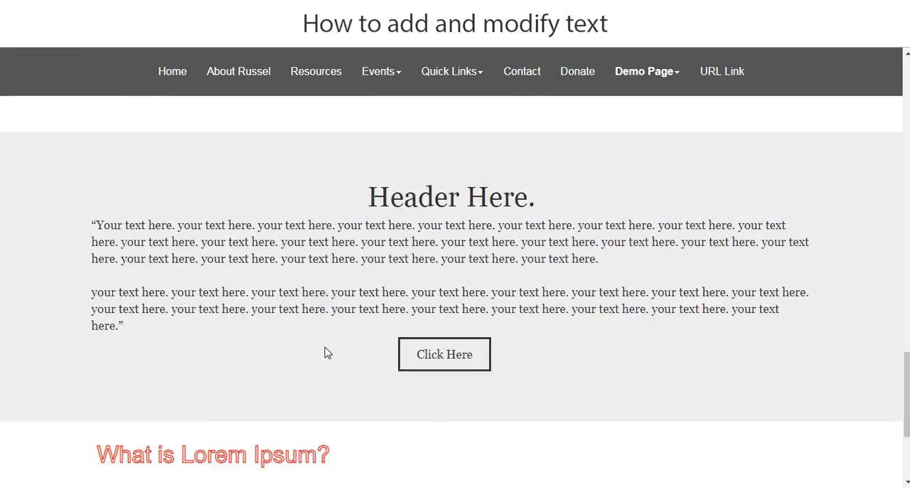
scroll(315, 356, "down", 3)
scroll(315, 357, "down", 2)
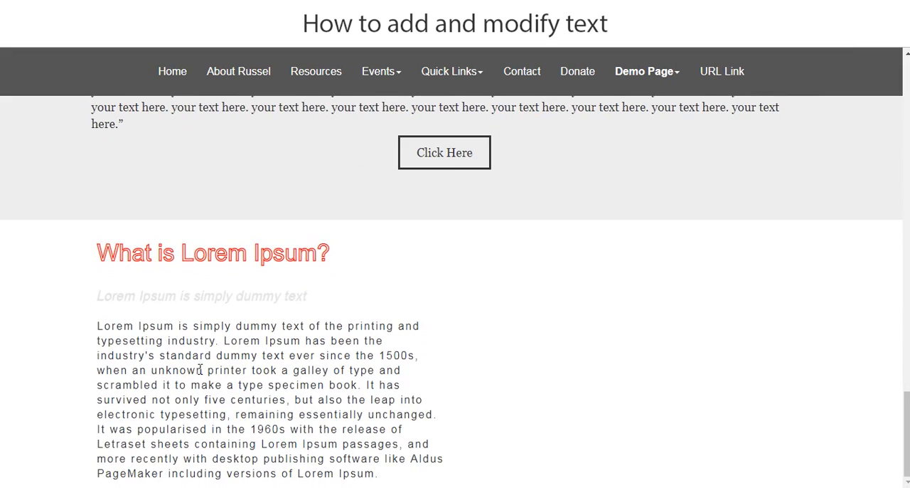